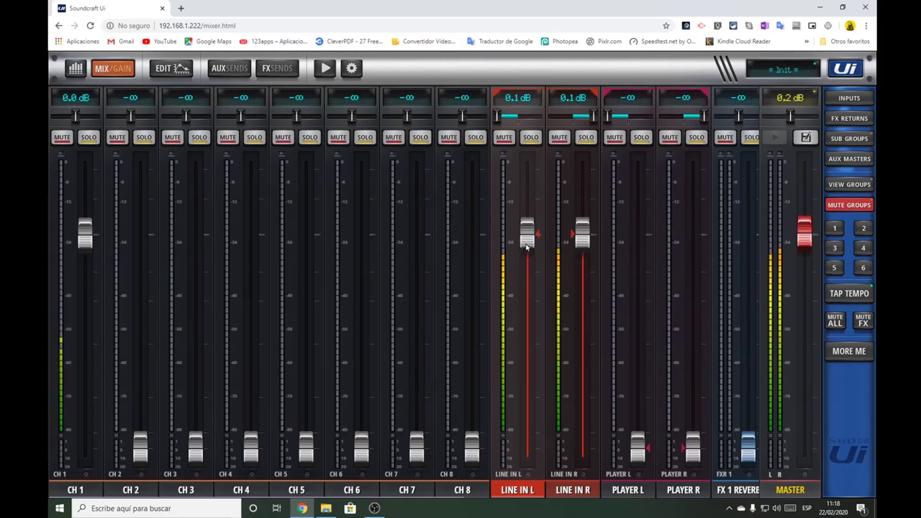
Vary the linked LINE IN L/R levels in the main mix between about 0 and -25 dB, ending fully down at -∞.
left_click_drag(526, 240, 525, 367)
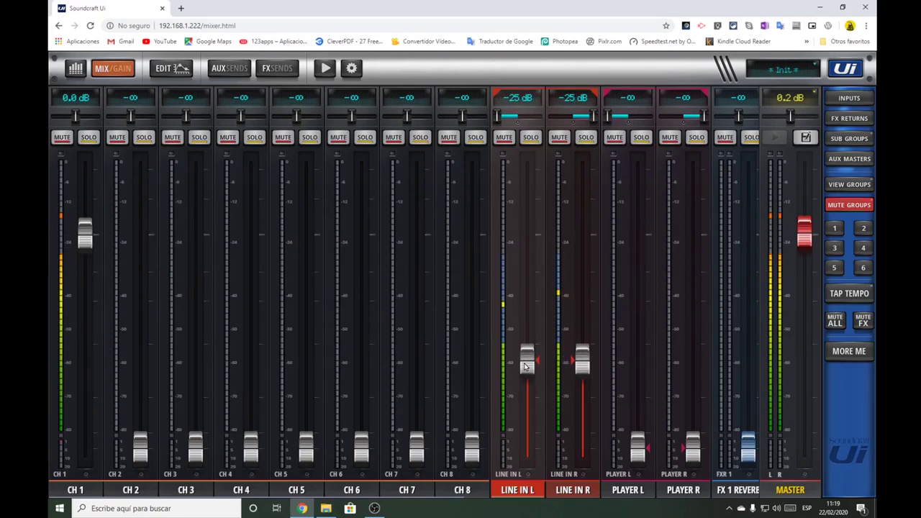
left_click_drag(526, 367, 524, 238)
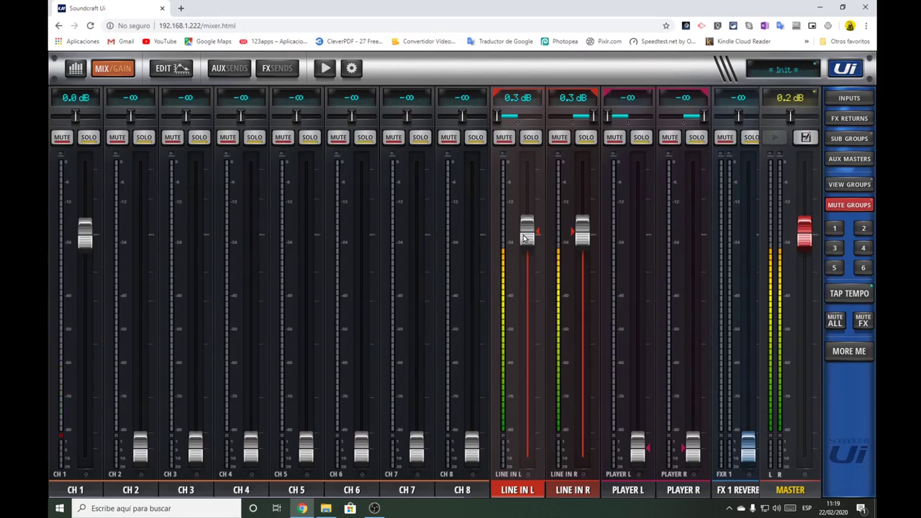
left_click_drag(524, 242, 516, 367)
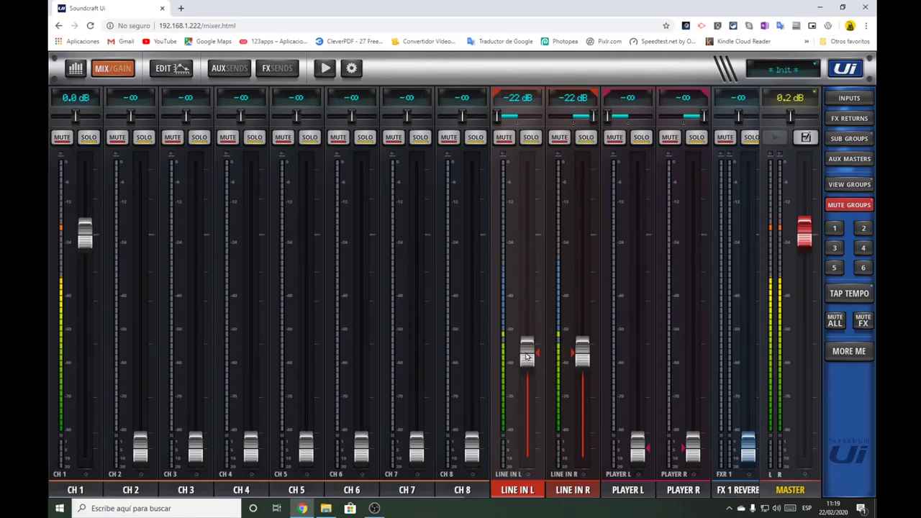
left_click_drag(528, 357, 535, 466)
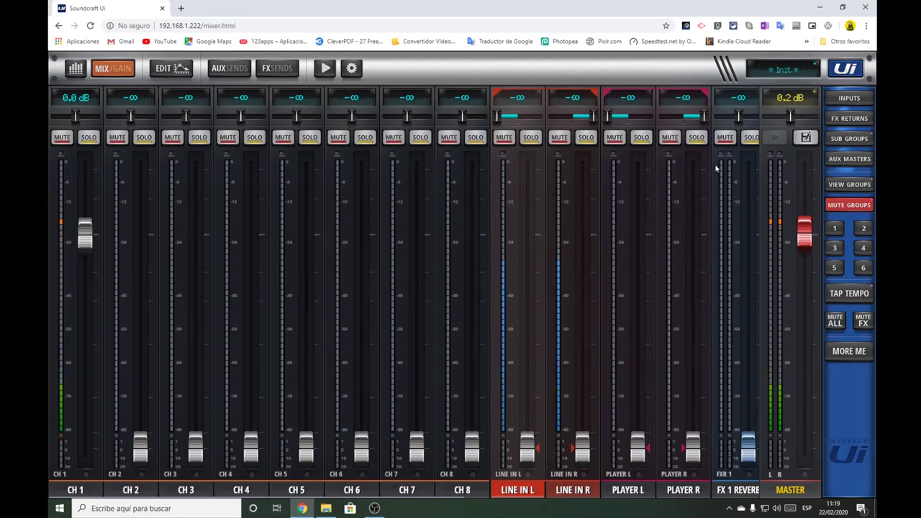
Compare the AUX 1 and AUX 2 send mixes and raise the CH 1 send on AUX 1 to about 0.1 dB.
left_click(229, 67)
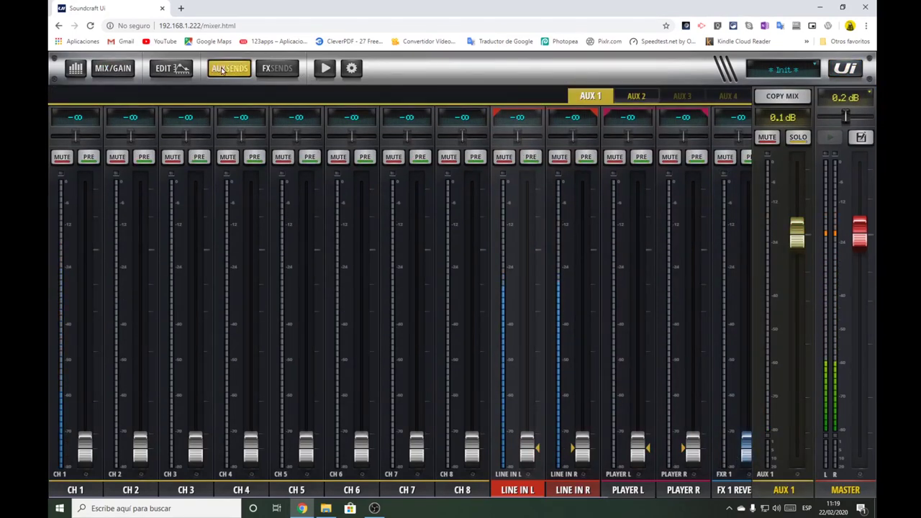
left_click(635, 97)
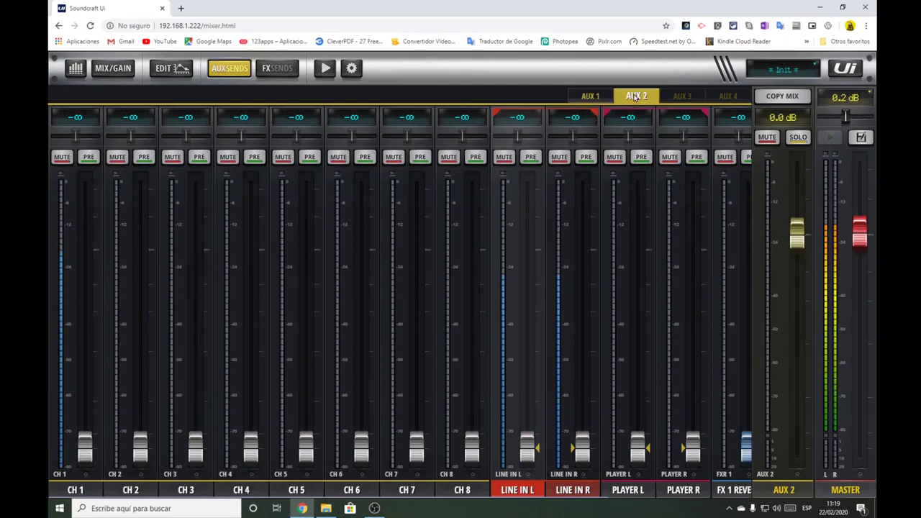
left_click(590, 97)
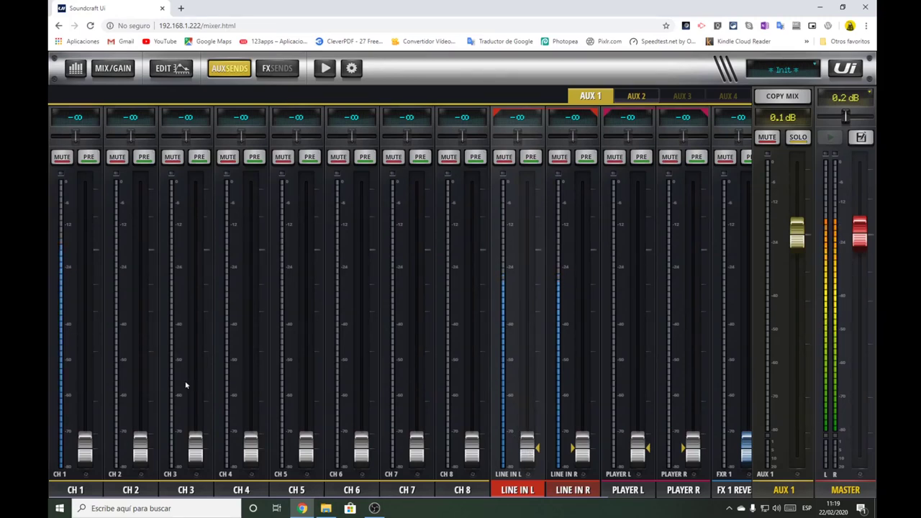
left_click_drag(86, 441, 85, 254)
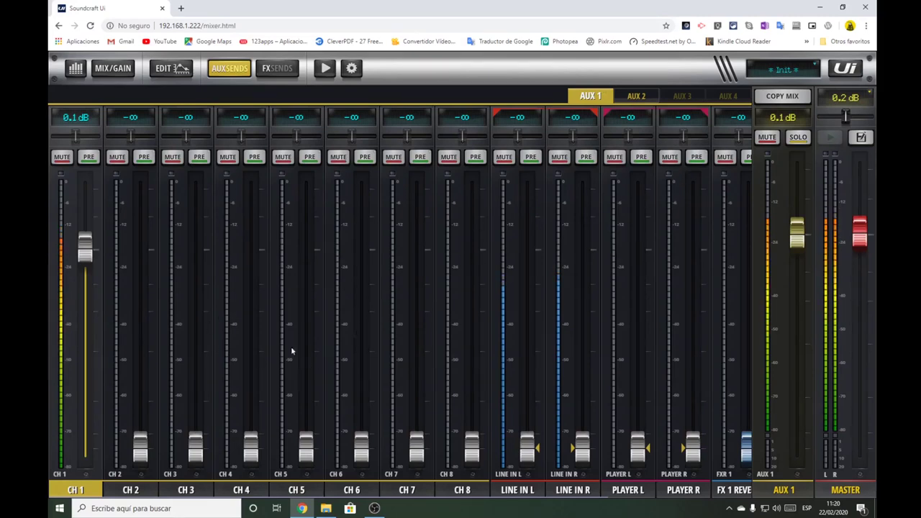
Raise the LINE IN L/R faders in the main mix to about -3.0 dB and pull them back down to -∞.
left_click(113, 69)
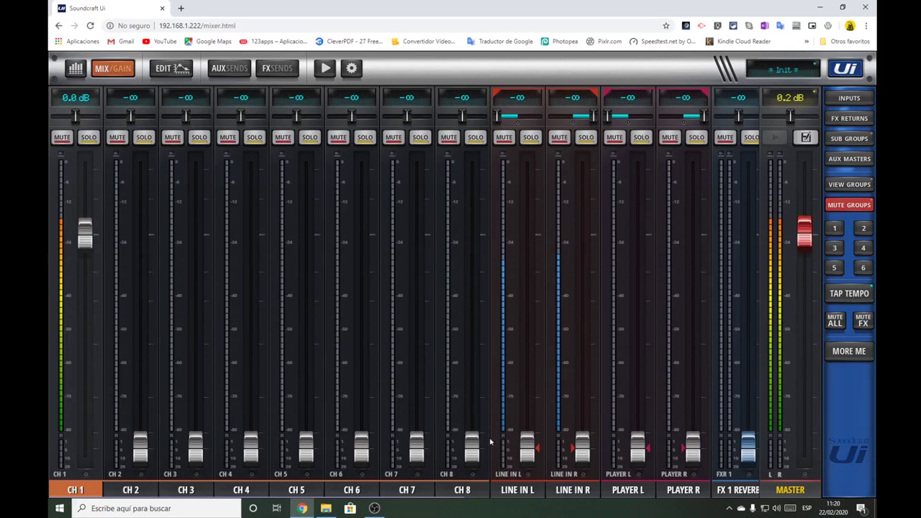
left_click_drag(581, 448, 571, 260)
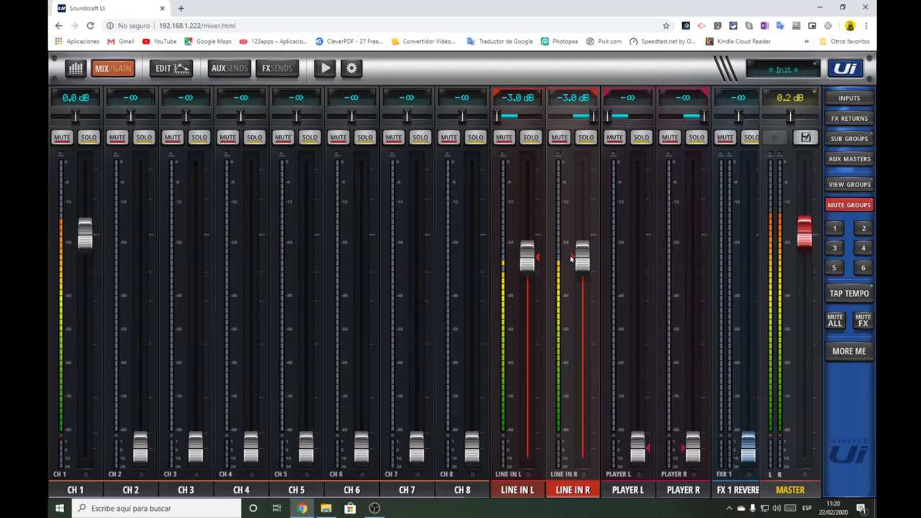
left_click_drag(571, 265, 582, 450)
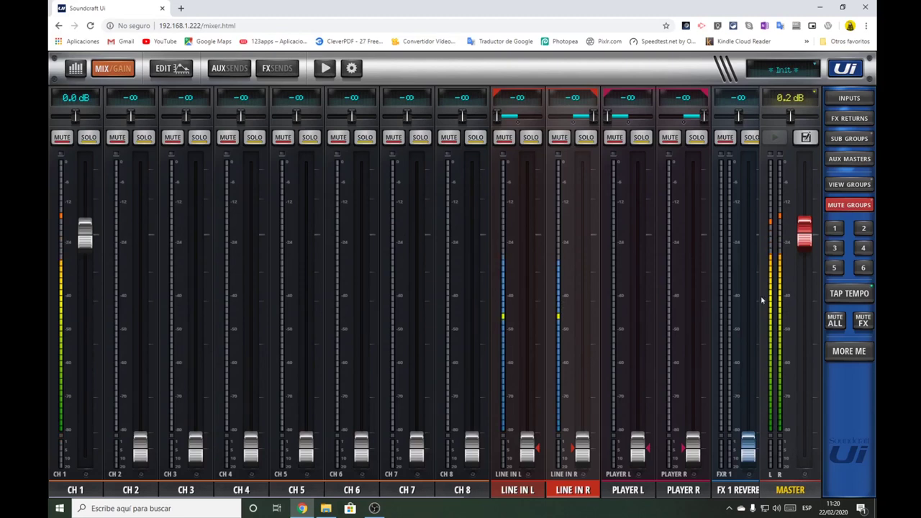
Raise the LINE IN L/R sends on AUX 1 to about -1.3 dB and pull them back down to -∞.
left_click(227, 69)
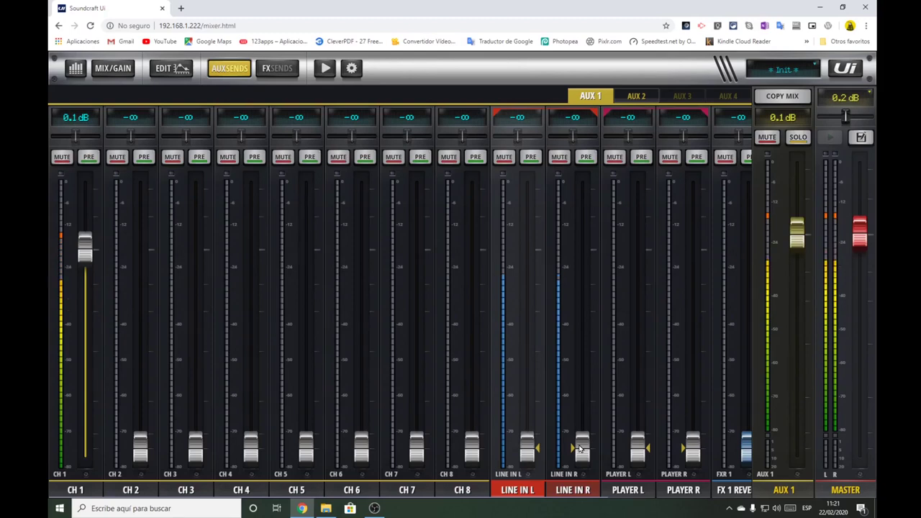
left_click_drag(580, 448, 572, 259)
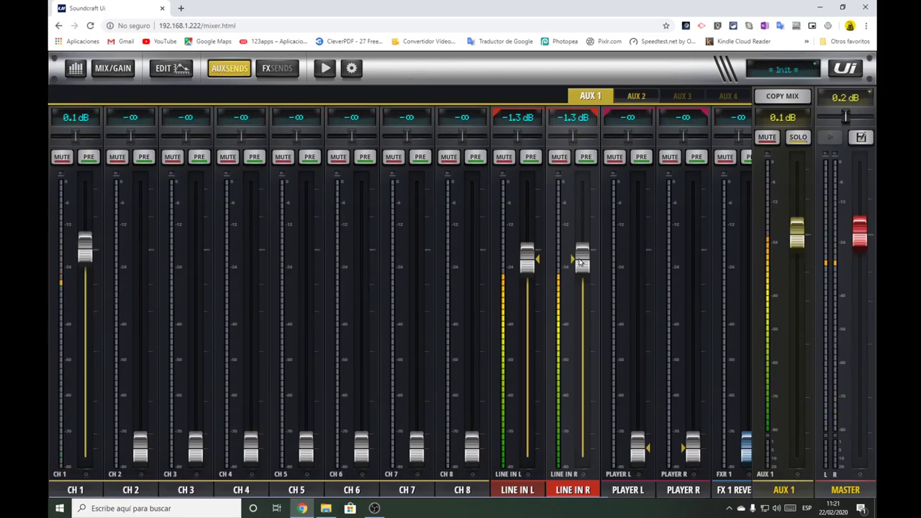
left_click_drag(581, 263, 580, 448)
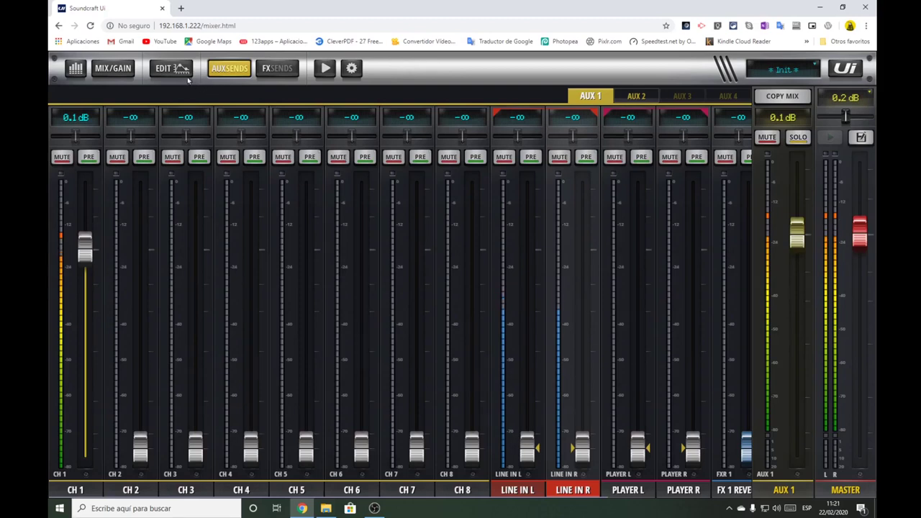
Raise the LINE IN L/R sends on AUX 1 to about -0.1 dB and compare them with the main mix levels.
left_click(115, 68)
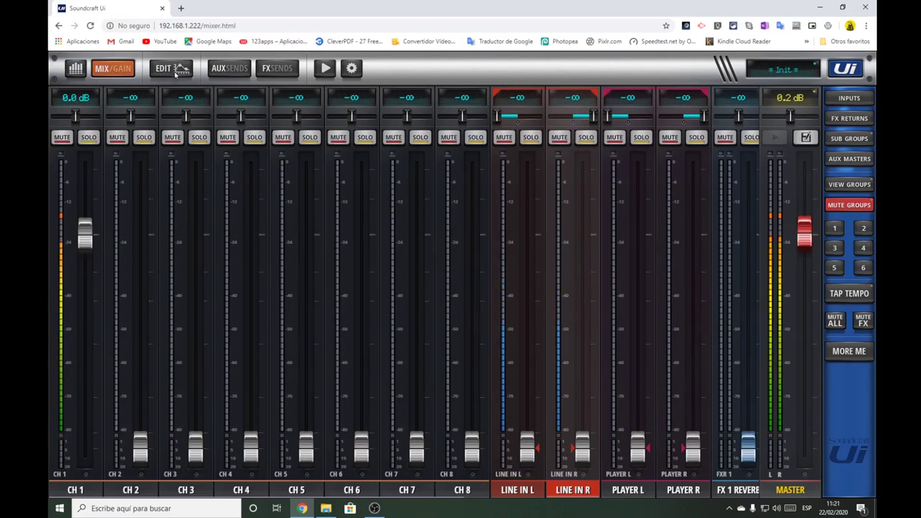
left_click(224, 69)
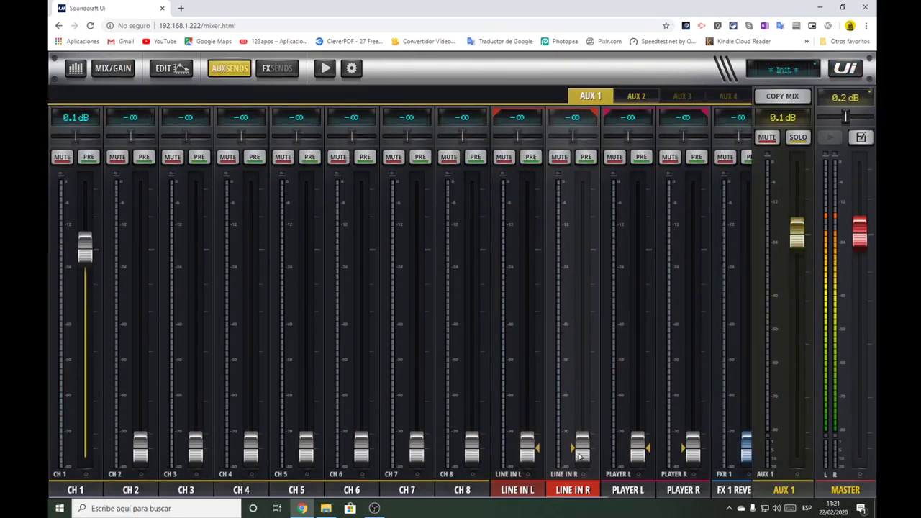
left_click_drag(582, 446, 582, 250)
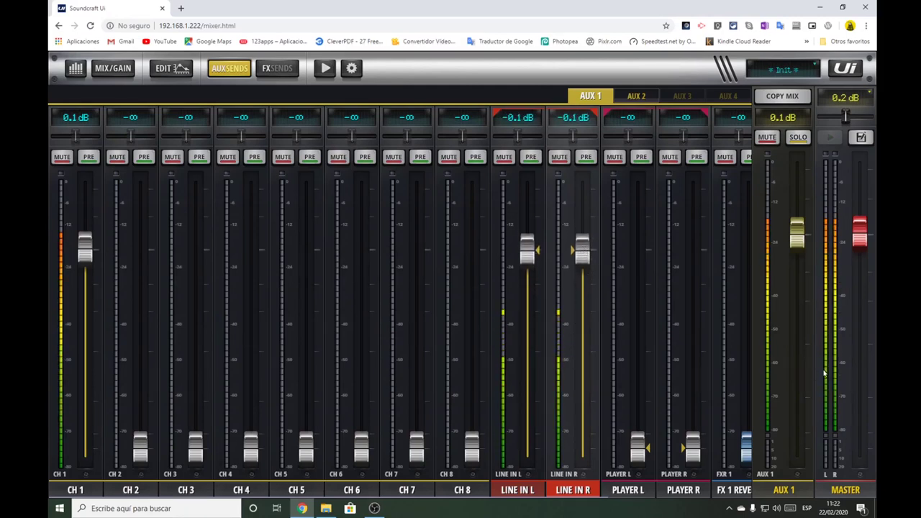
left_click(110, 70)
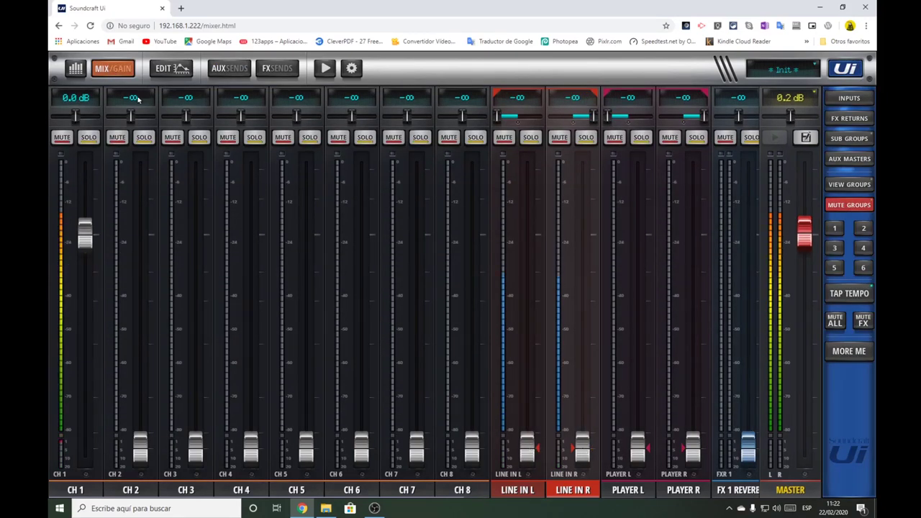
left_click(225, 68)
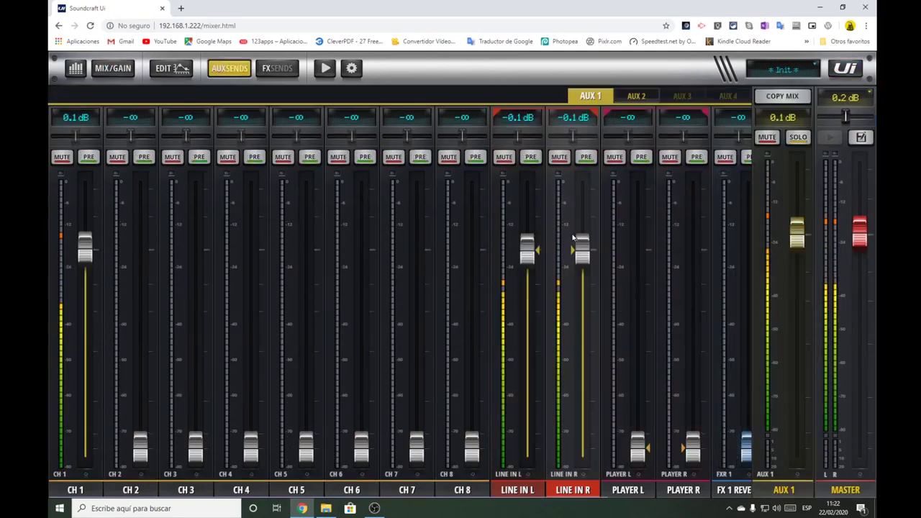
Switch the LINE IN L/R sends on AUX 1 to POST and raise their main mix faders to about -14.7 dB.
left_click(530, 157)
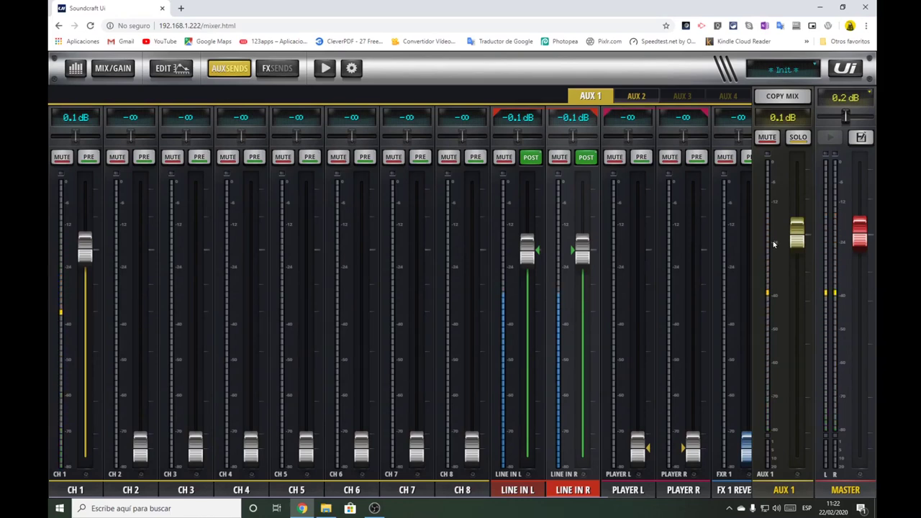
left_click(105, 68)
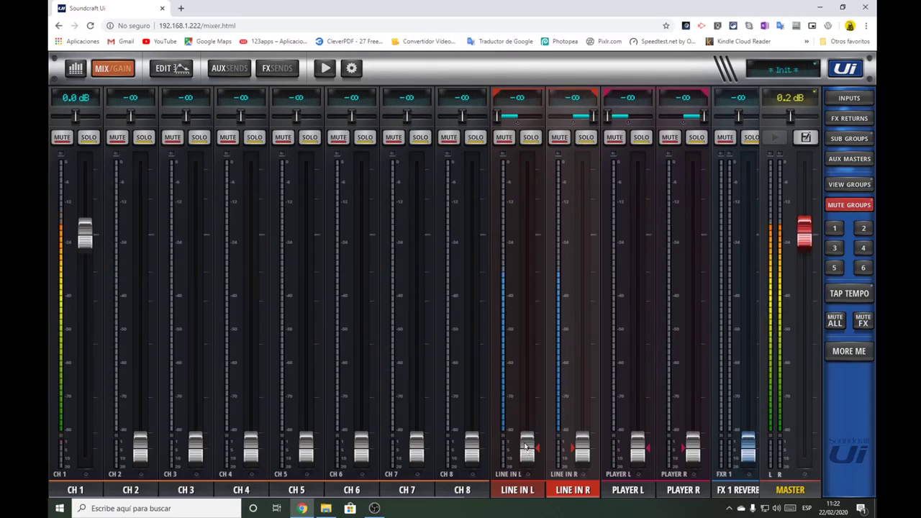
left_click_drag(539, 449, 525, 321)
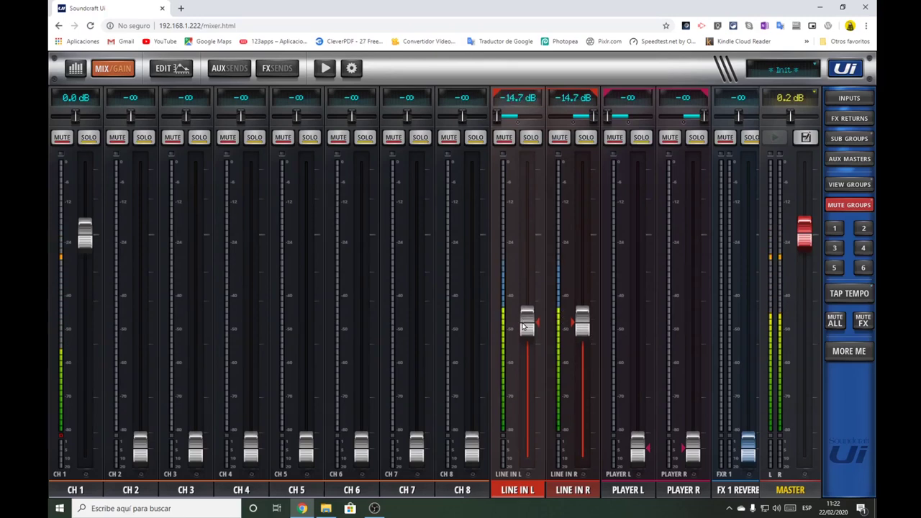
Return the LINE IN L/R sends on AUX 1 to PRE and lower both their send and main mix levels to -∞.
left_click(227, 68)
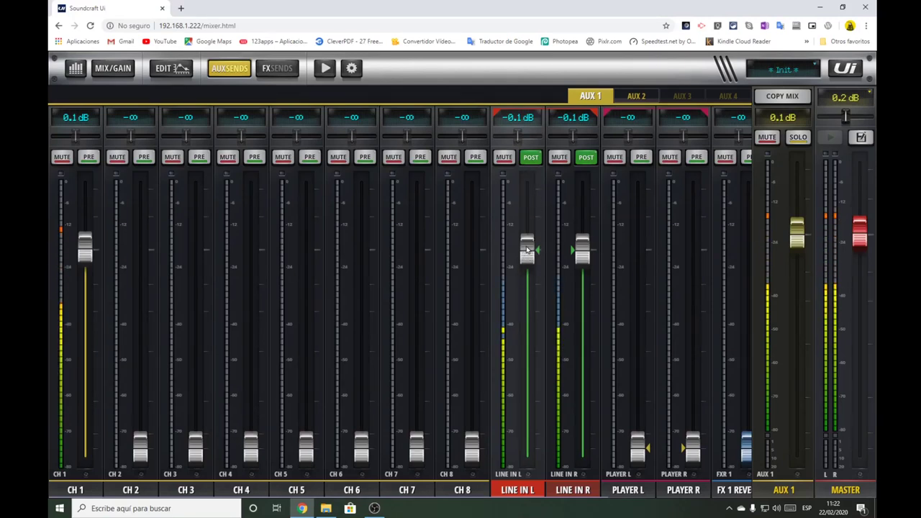
left_click(534, 161)
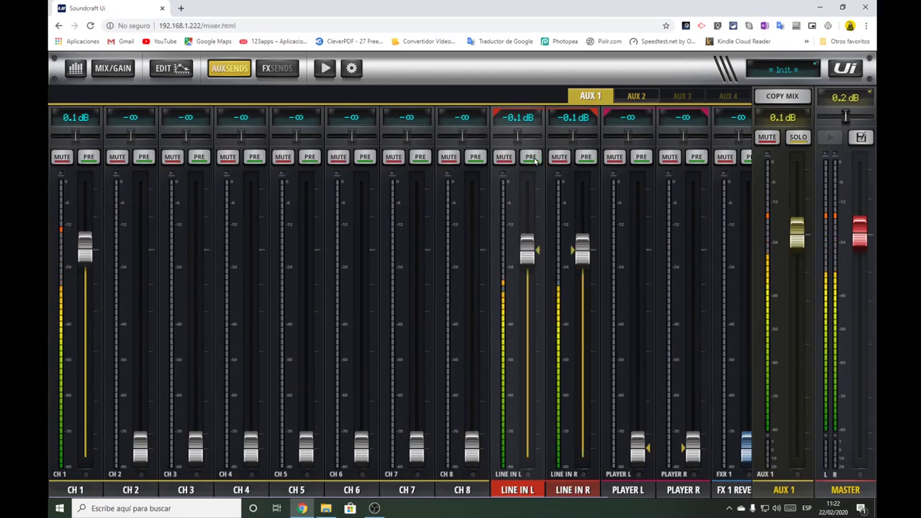
left_click_drag(531, 249, 534, 455)
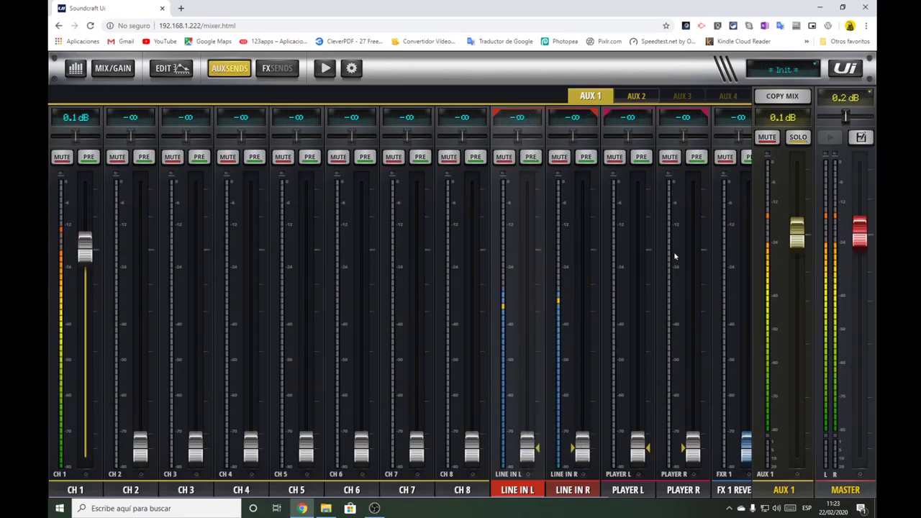
left_click(119, 69)
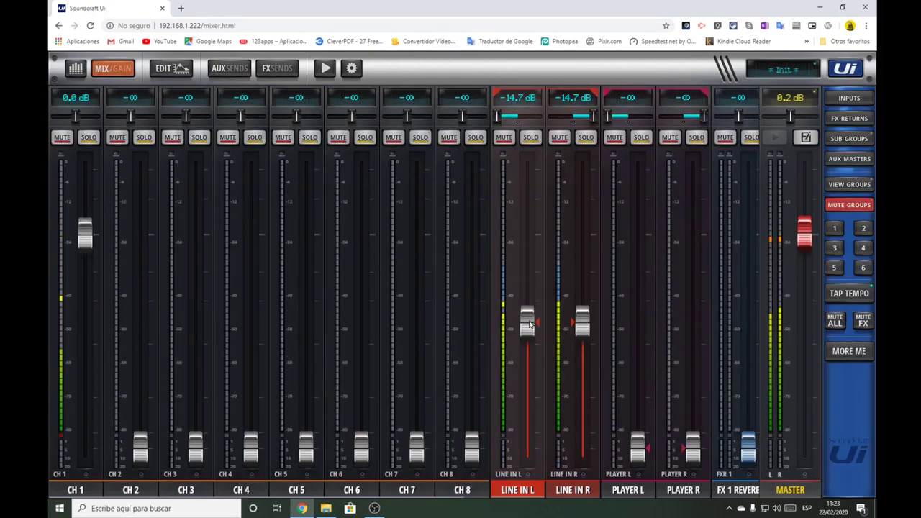
left_click_drag(533, 325, 541, 441)
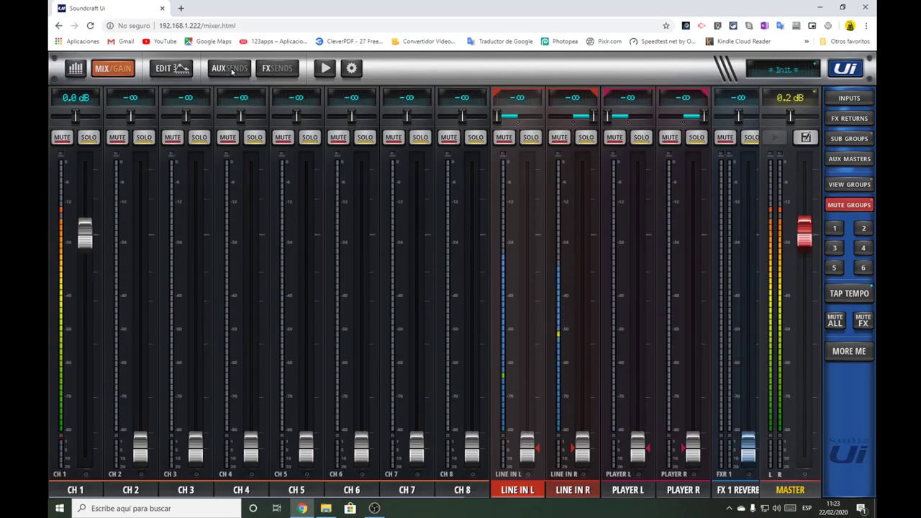
Check the AUX 1 sends and raise the LINE IN L/R faders in the main mix to about -14.1 dB.
left_click(232, 71)
left_click(231, 71)
left_click(229, 68)
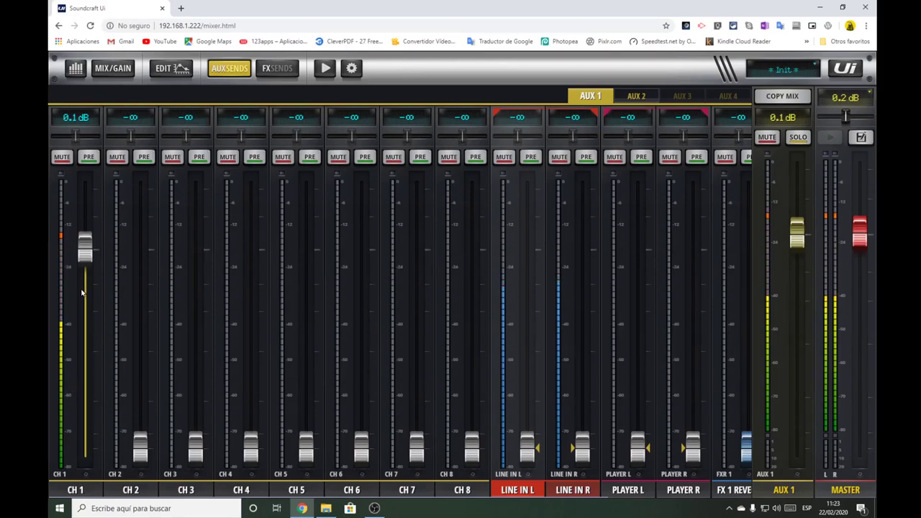
left_click(114, 70)
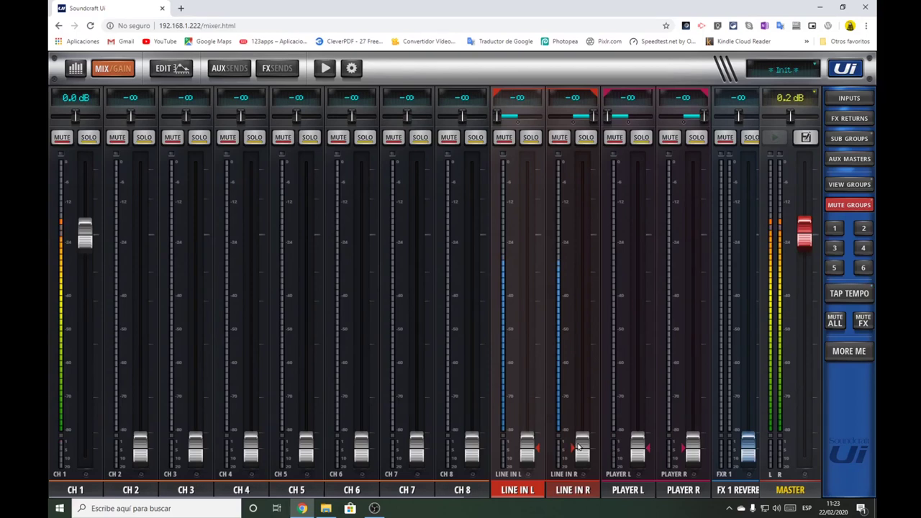
left_click_drag(578, 448, 576, 361)
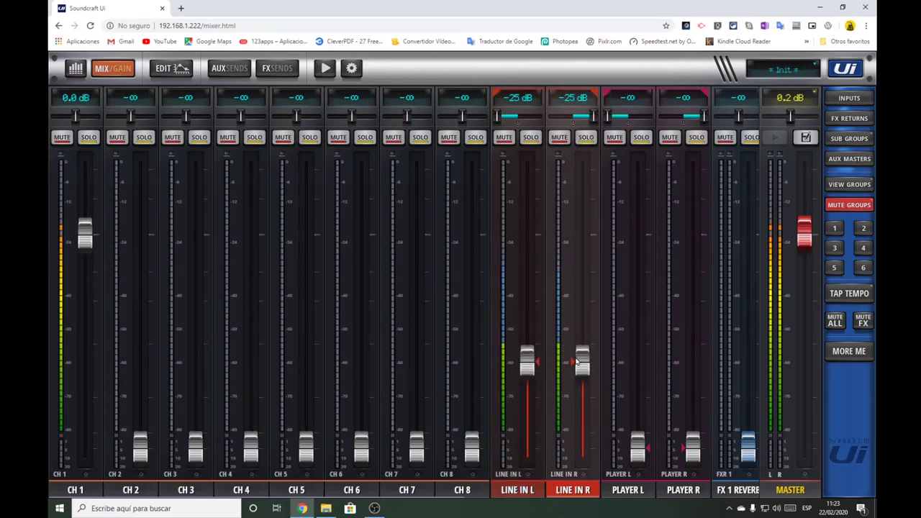
left_click_drag(583, 362, 584, 338)
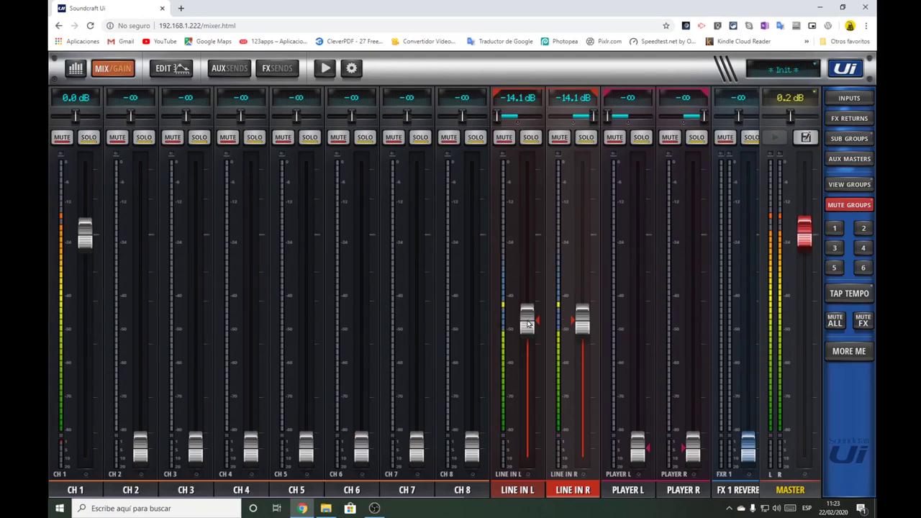
Raise the CH 2 send on AUX 1 to about 0.3 dB, pull it back to -∞, and return to the main mix.
left_click(229, 69)
left_click(229, 70)
left_click(228, 67)
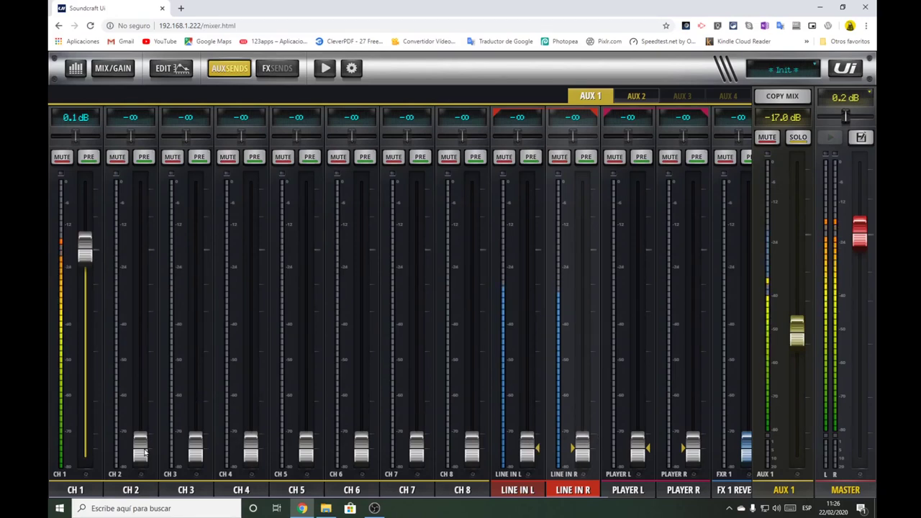
left_click_drag(141, 452, 142, 251)
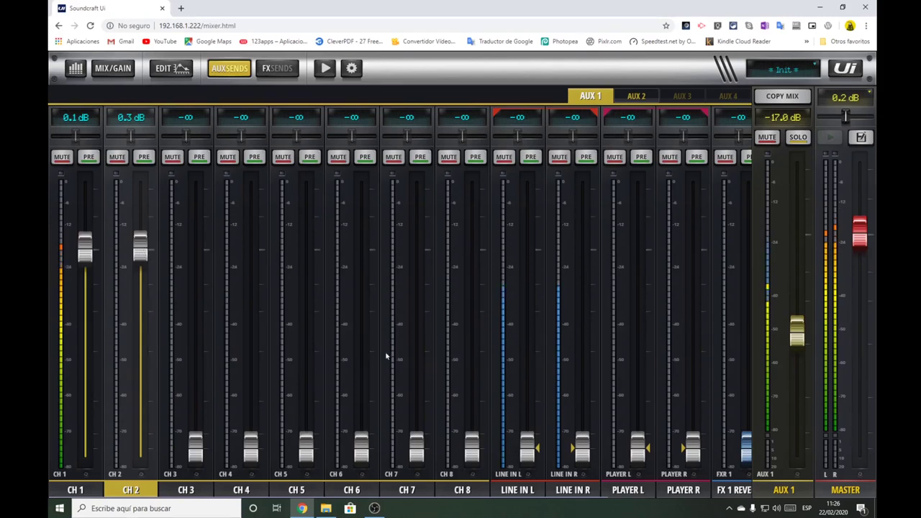
left_click_drag(142, 251, 141, 449)
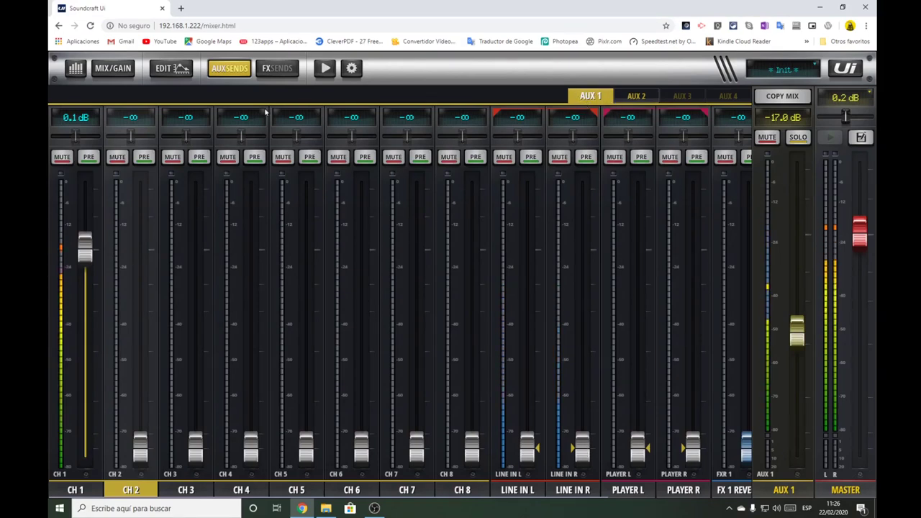
left_click(113, 70)
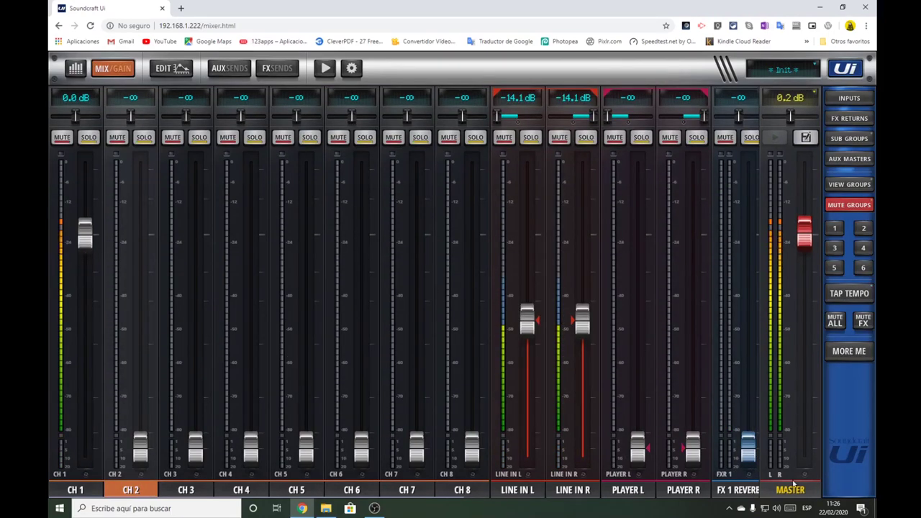
Raise the LINE IN L/R sends on AUX 1 to about -24 dB and lower them back to -∞, twice.
left_click(223, 69)
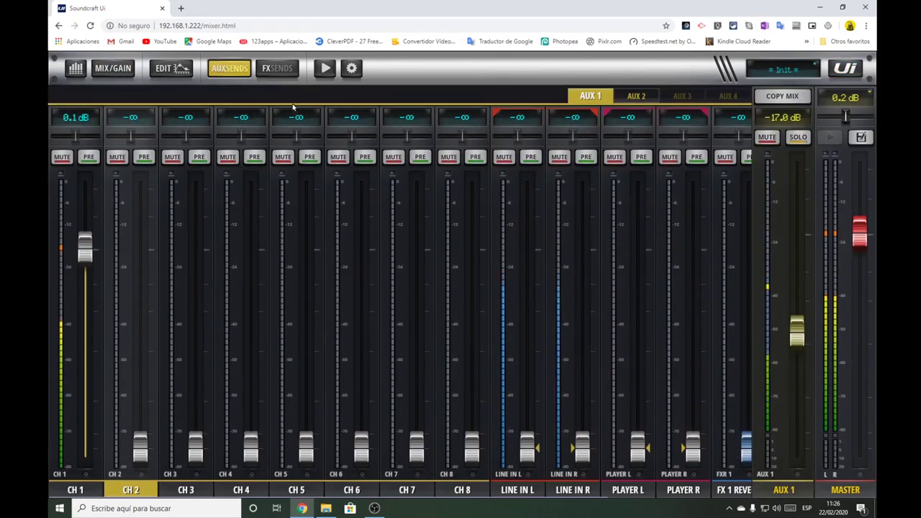
left_click_drag(584, 453, 583, 366)
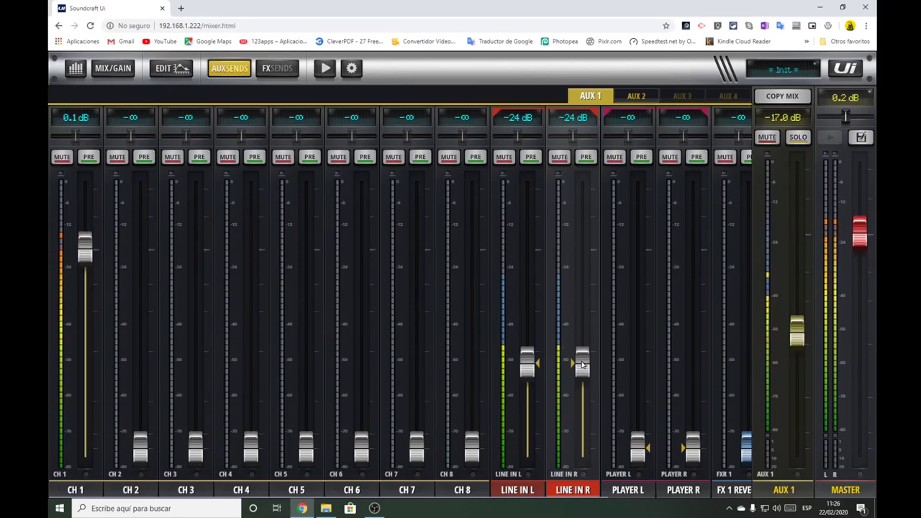
left_click_drag(582, 364, 580, 447)
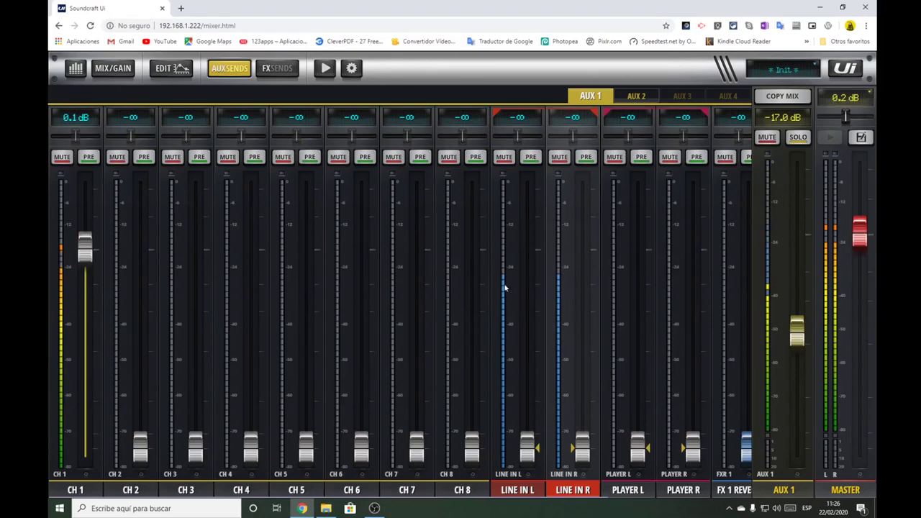
left_click_drag(581, 443, 583, 356)
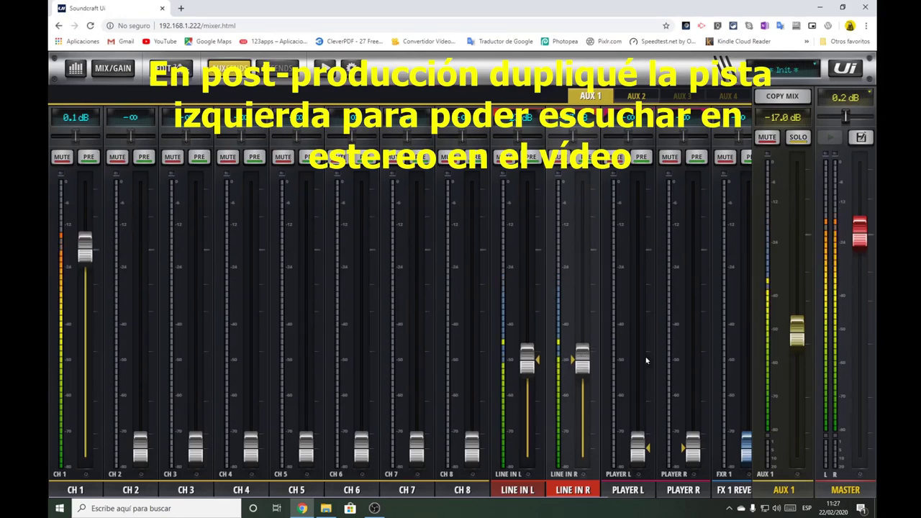
left_click_drag(584, 361, 573, 461)
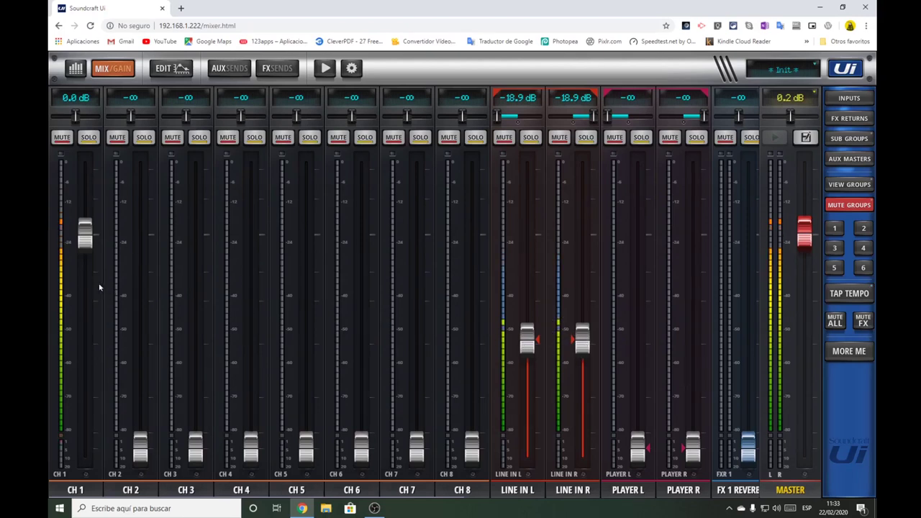
Set the SUB 1 fader to about 0.1 dB among the sub groups and return to the input channels.
left_click(846, 139)
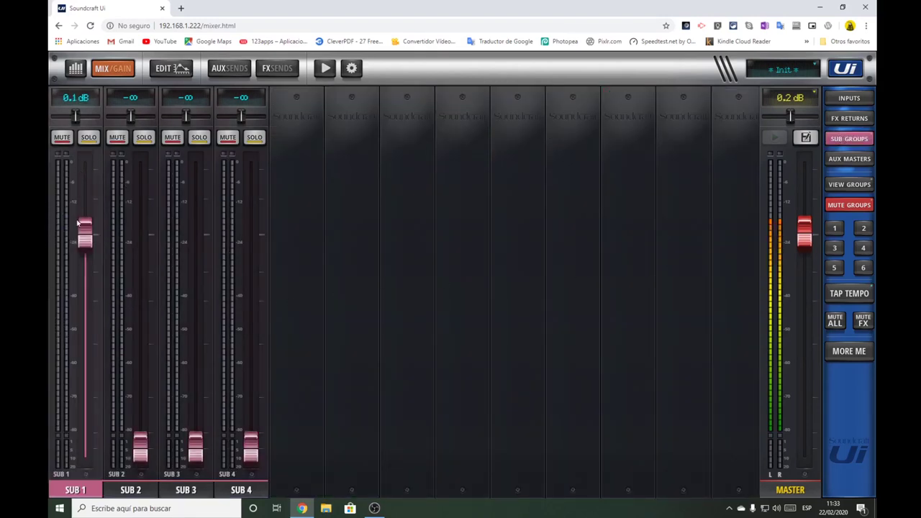
mouse_move(79, 238)
left_mouse_down()
mouse_move(85, 392)
mouse_move(81, 232)
left_mouse_up()
left_click(850, 99)
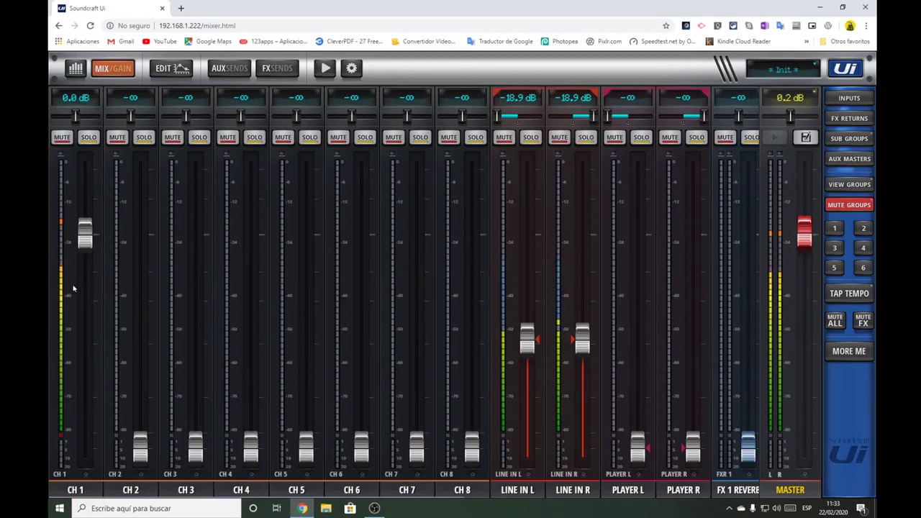
Assign CH 1 and the LINE IN L/R pair to sub group 1.
left_click(76, 490)
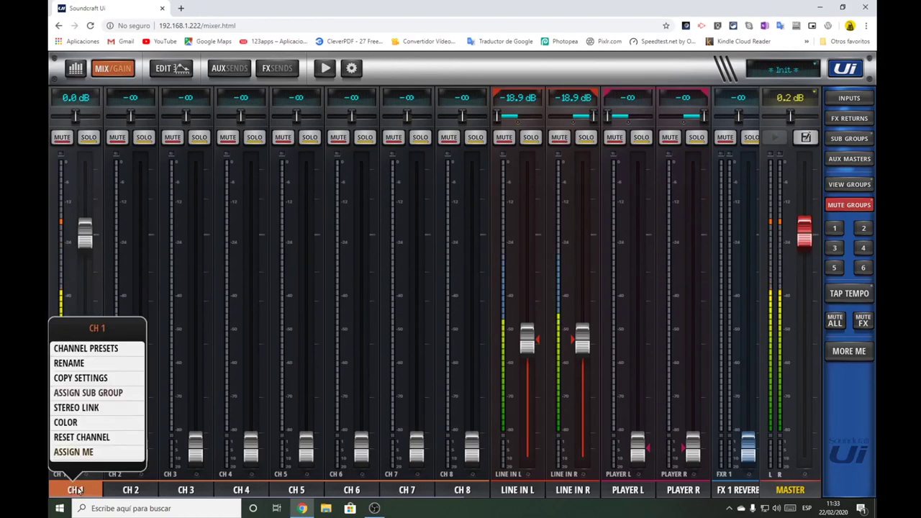
left_click(96, 395)
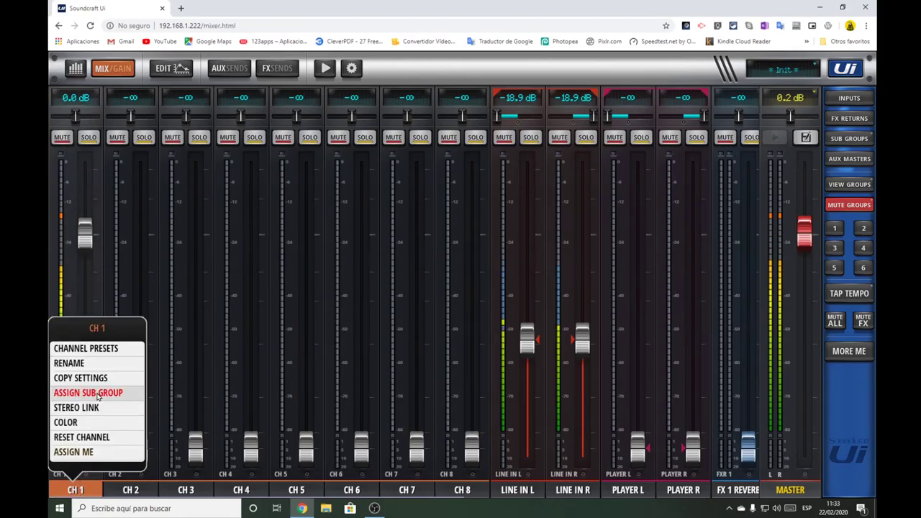
left_click(539, 498)
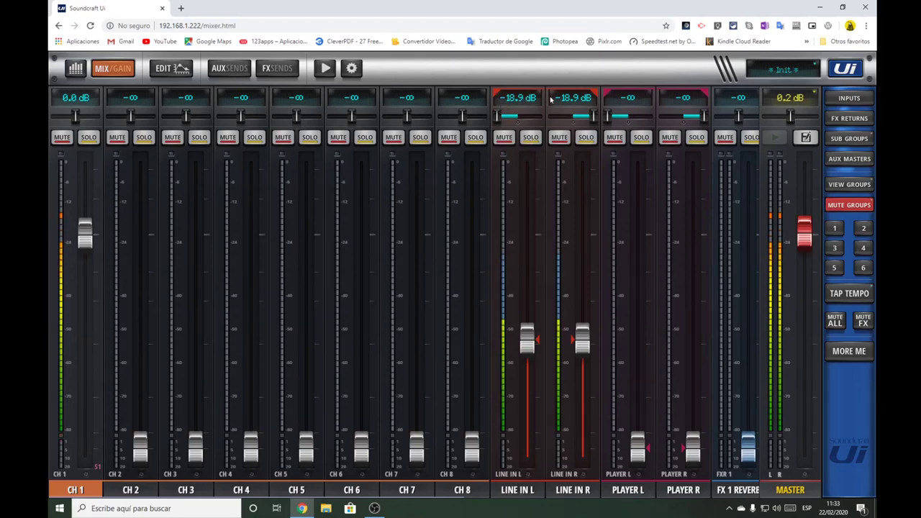
left_click(529, 491)
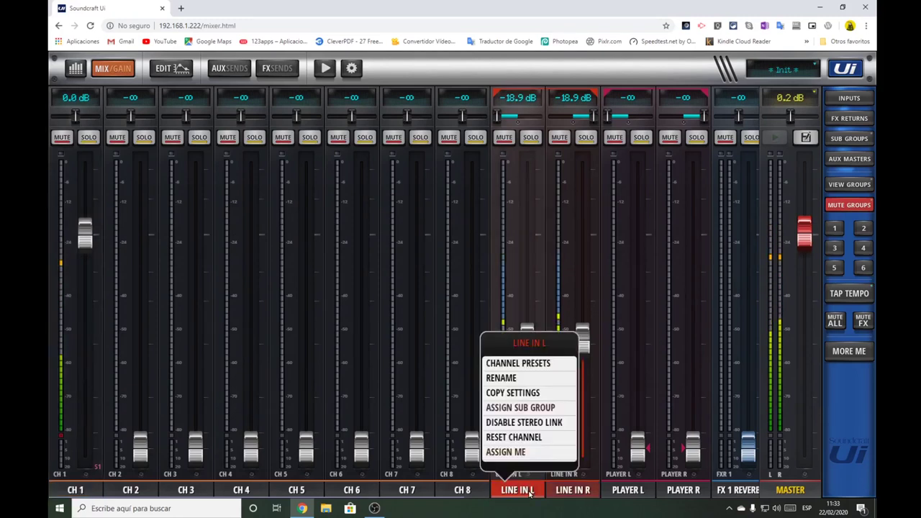
left_click(536, 408)
left_click(436, 270)
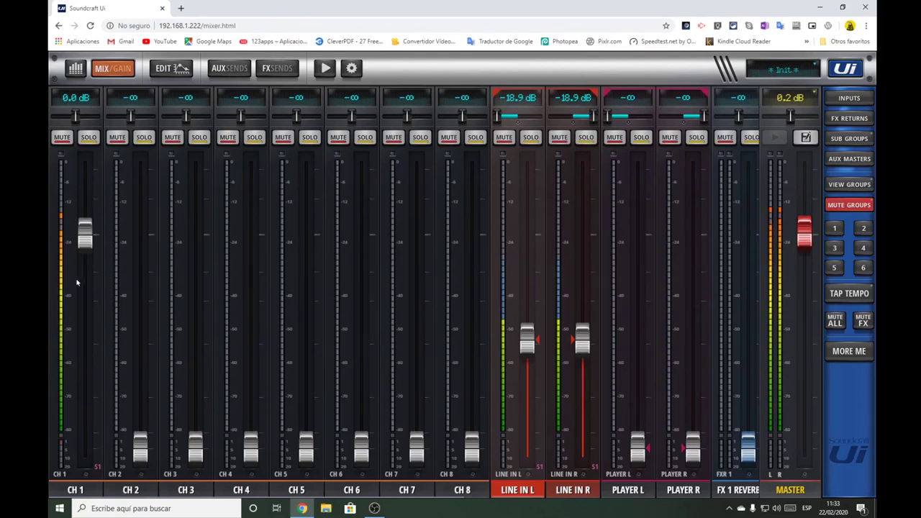
Raise the SUB 1 fader to about 9.9 dB, lower it to about -9.2 dB, and bring it back to about 0.1 dB.
left_click(849, 139)
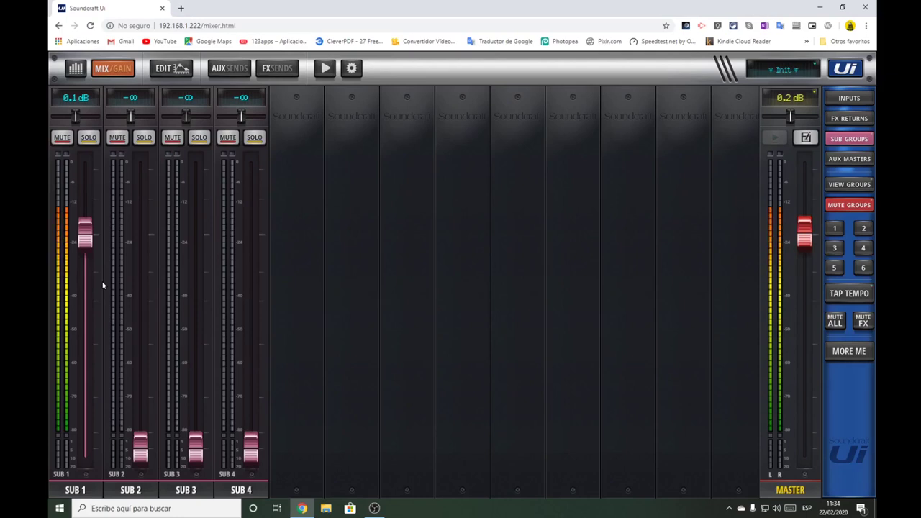
left_click(84, 239)
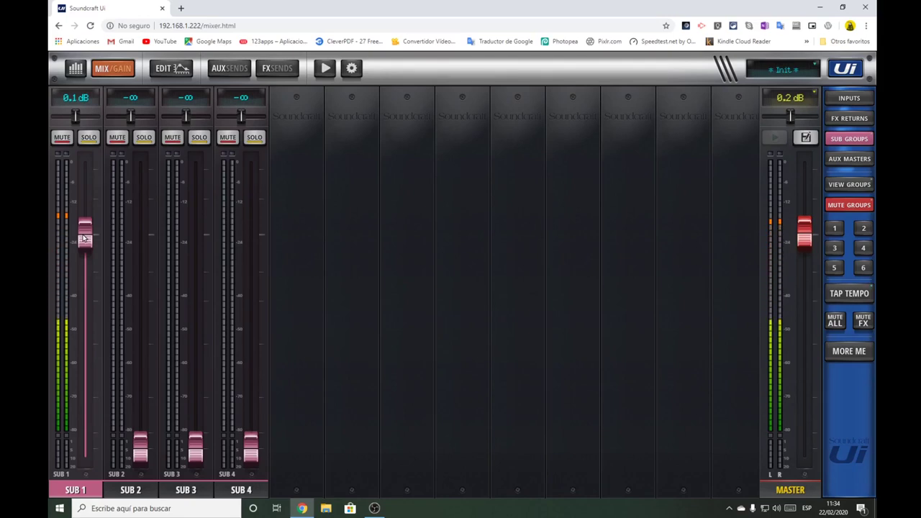
left_click_drag(84, 237, 86, 174)
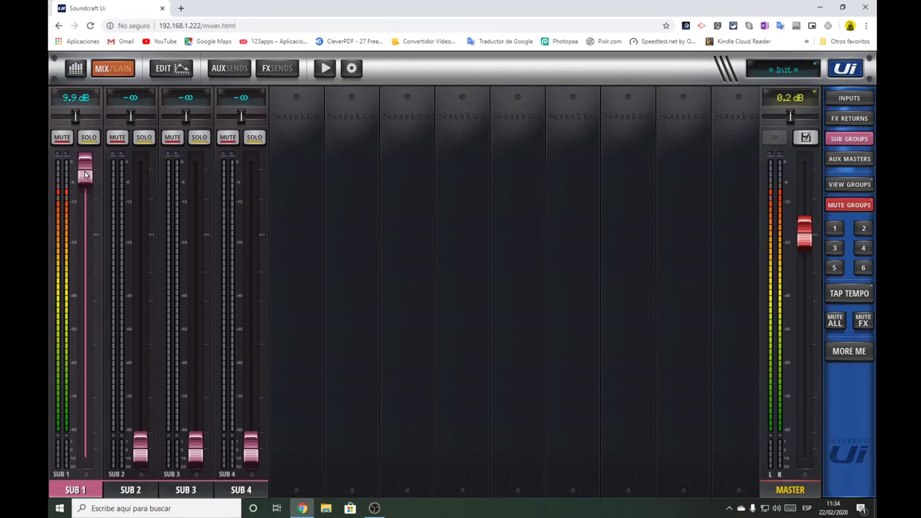
left_click_drag(85, 175, 83, 239)
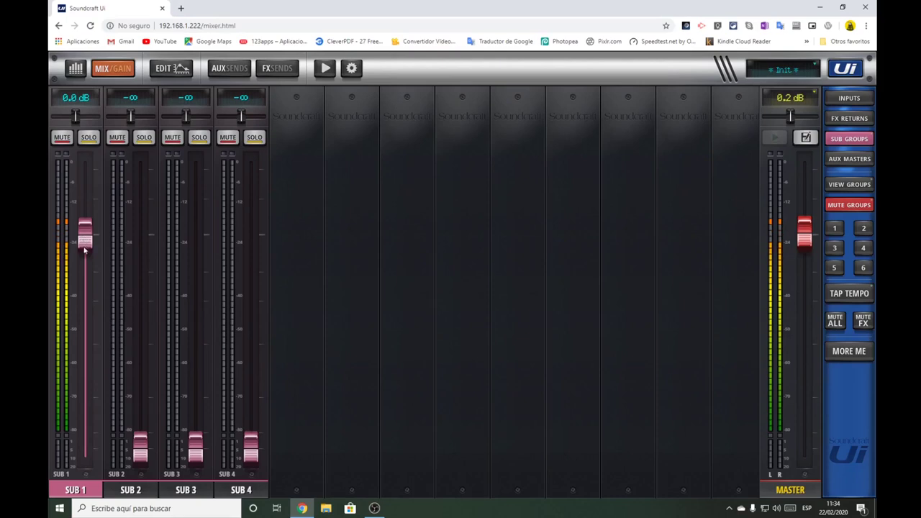
left_click_drag(84, 249, 84, 302)
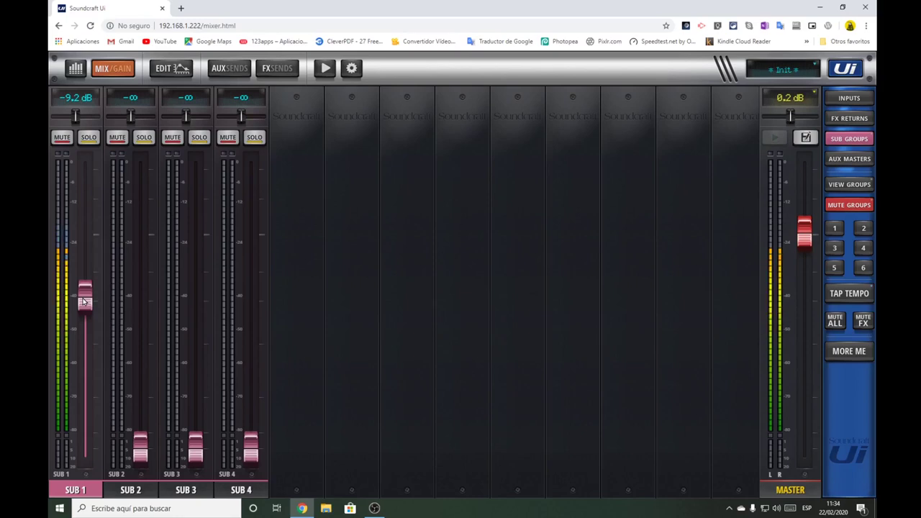
left_click_drag(83, 301, 86, 239)
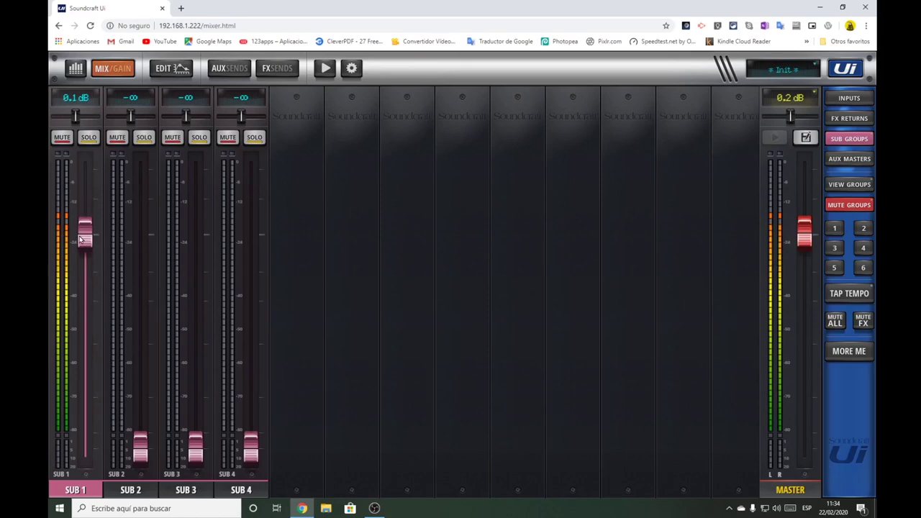
double_click(82, 237)
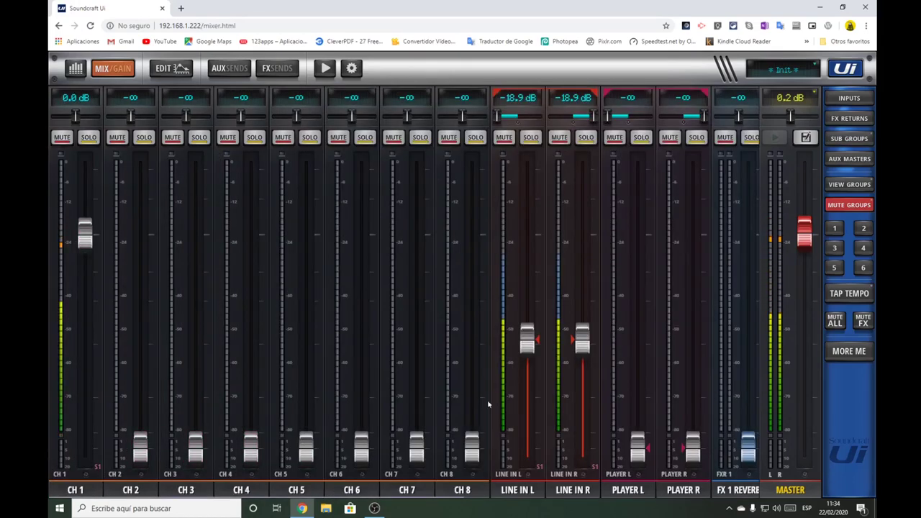
Lower the LINE IN L/R faders in the main mix to -∞ and unassign the pair from sub group 1.
left_click_drag(524, 339, 526, 450)
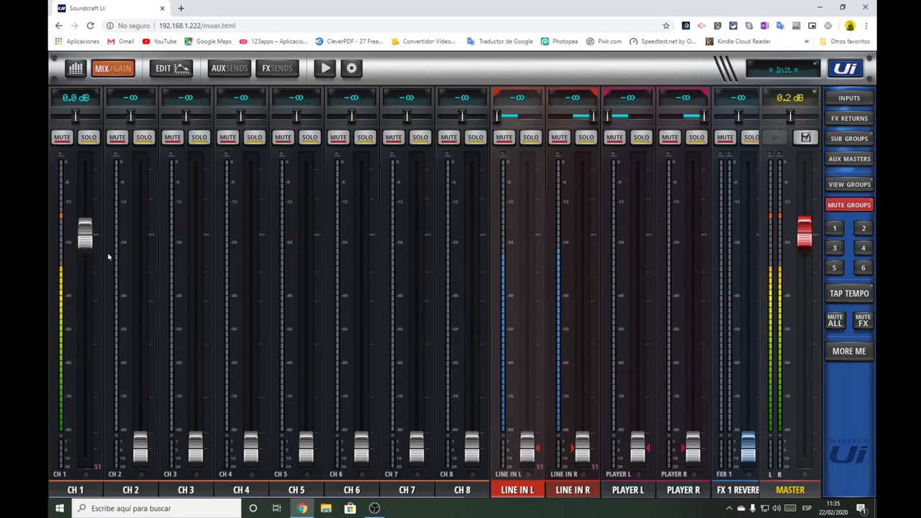
left_click(516, 490)
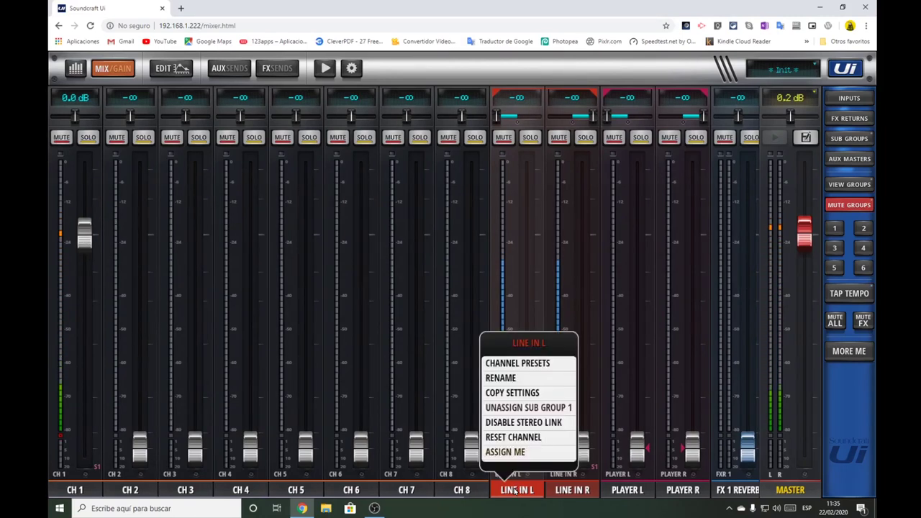
left_click(526, 408)
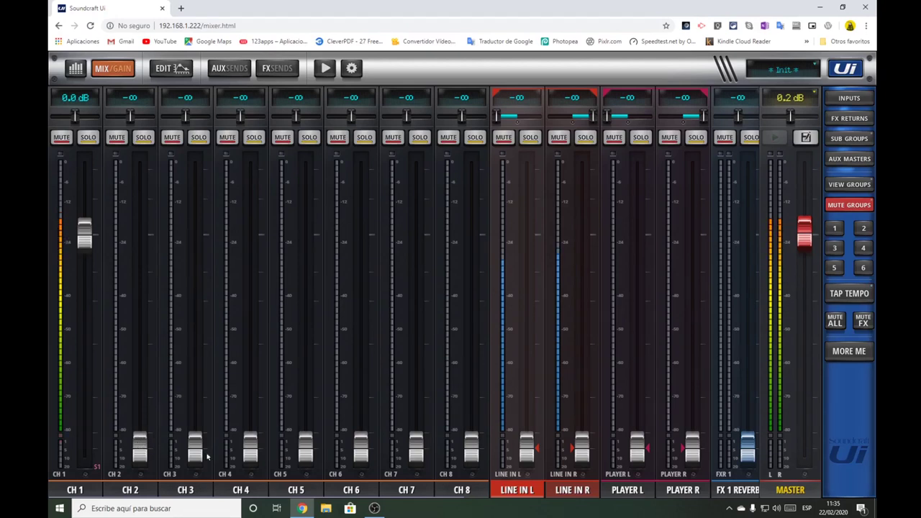
Set the main mix faders to about -0.9 dB on CH 2, -3.1 dB on CH 3, -8.5 dB on CH 4, -3.5 dB on CH 5 and -0.7 dB on CH 6.
left_click_drag(131, 441, 134, 238)
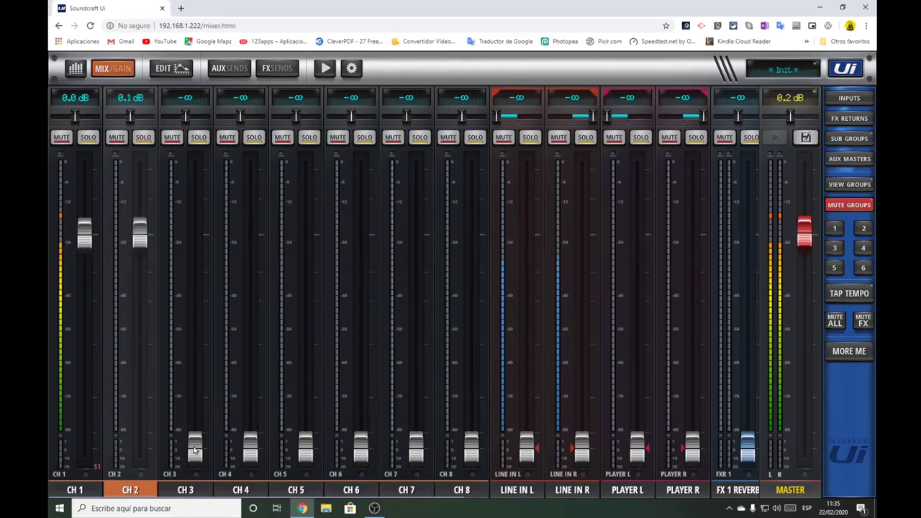
left_click_drag(195, 449, 197, 249)
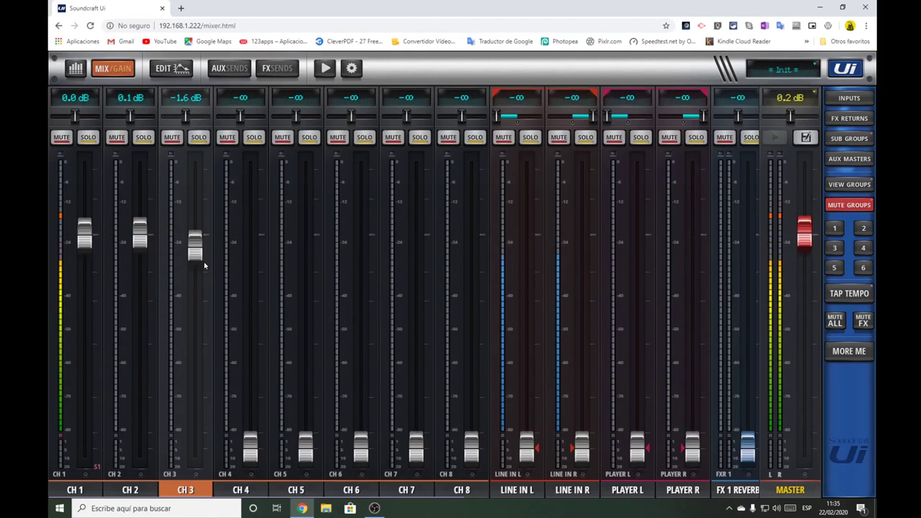
left_click_drag(198, 250, 197, 262)
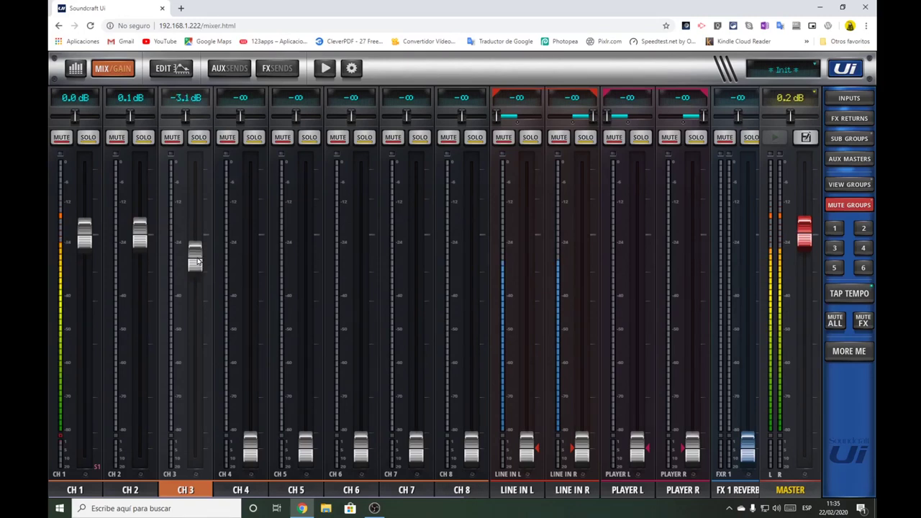
left_click_drag(251, 448, 245, 295)
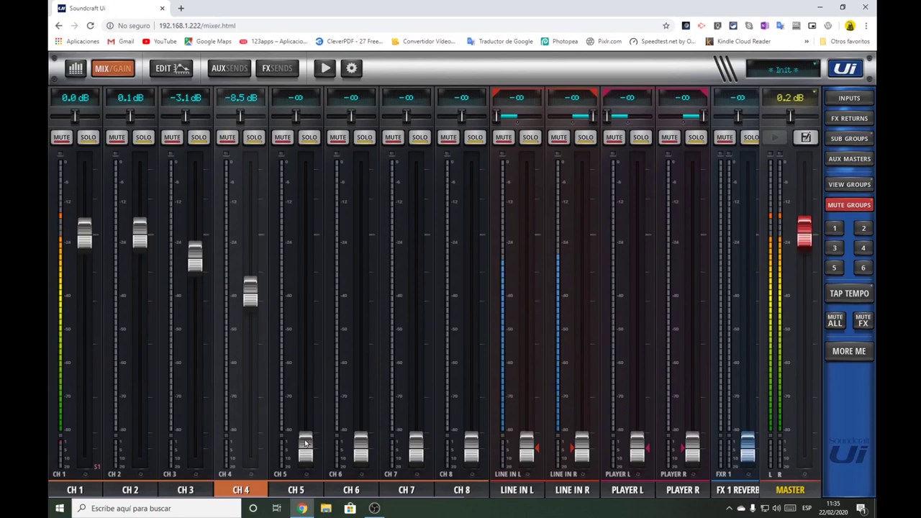
left_click_drag(306, 443, 306, 261)
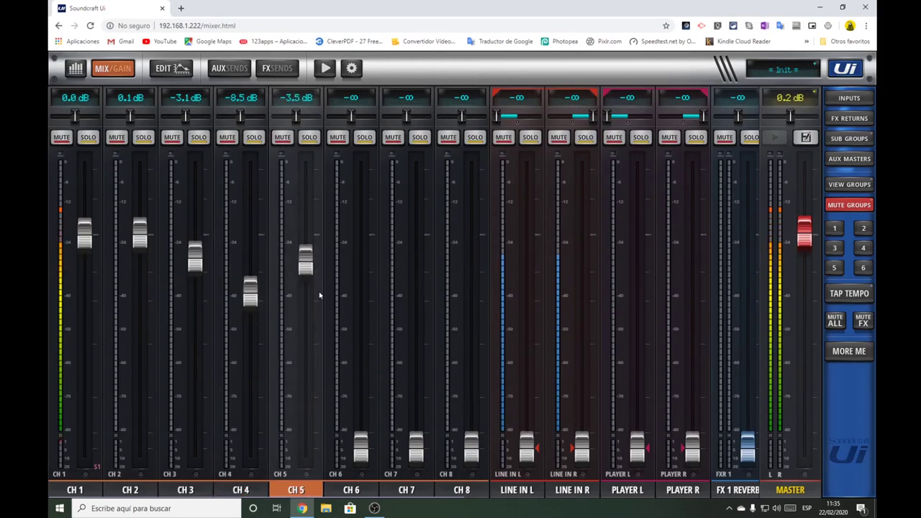
left_click_drag(362, 446, 356, 229)
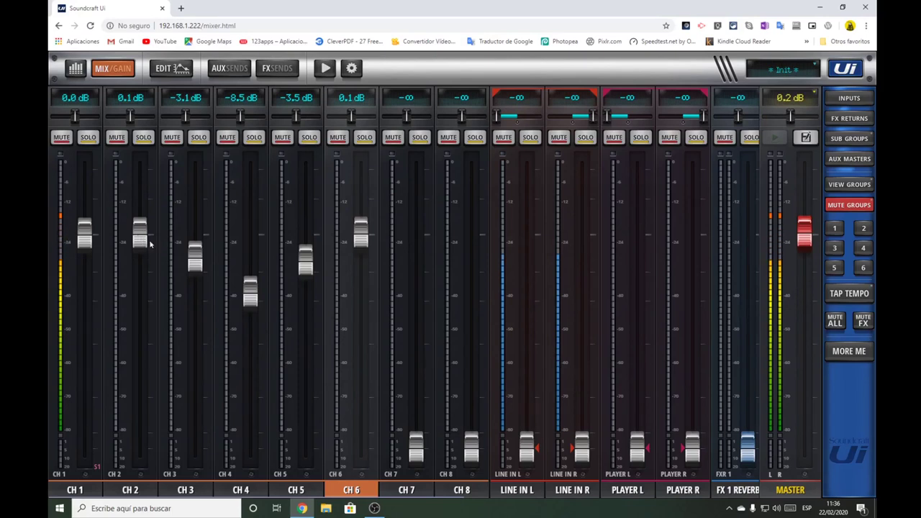
left_click_drag(134, 239, 138, 246)
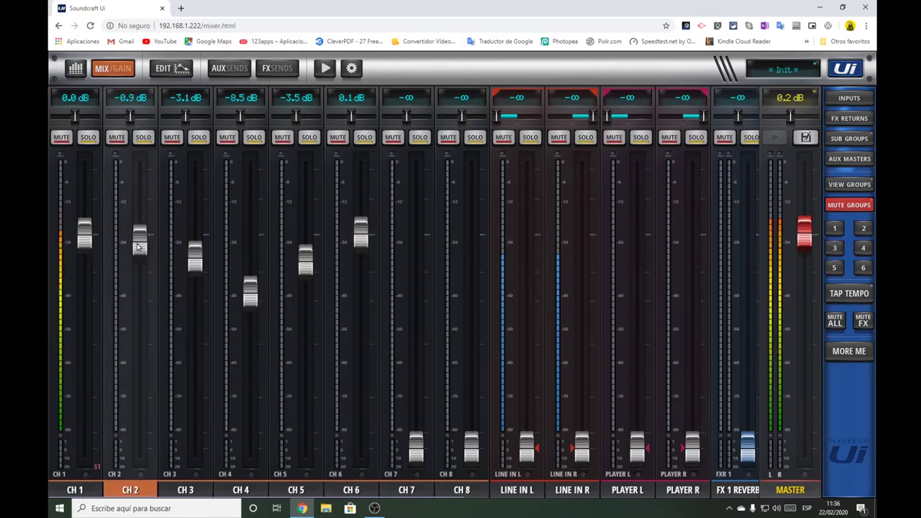
left_click_drag(355, 241, 367, 224)
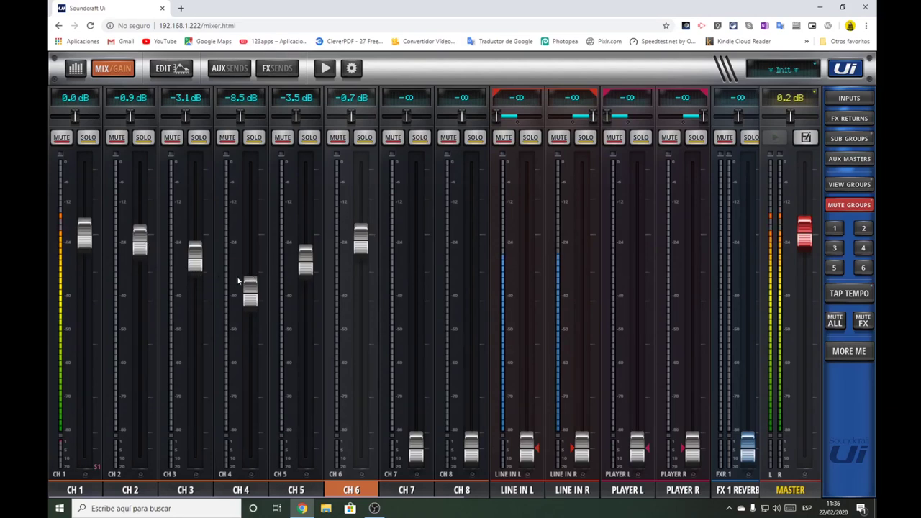
Assign CH 2 and CH 3 to sub group 2.
left_click(133, 492)
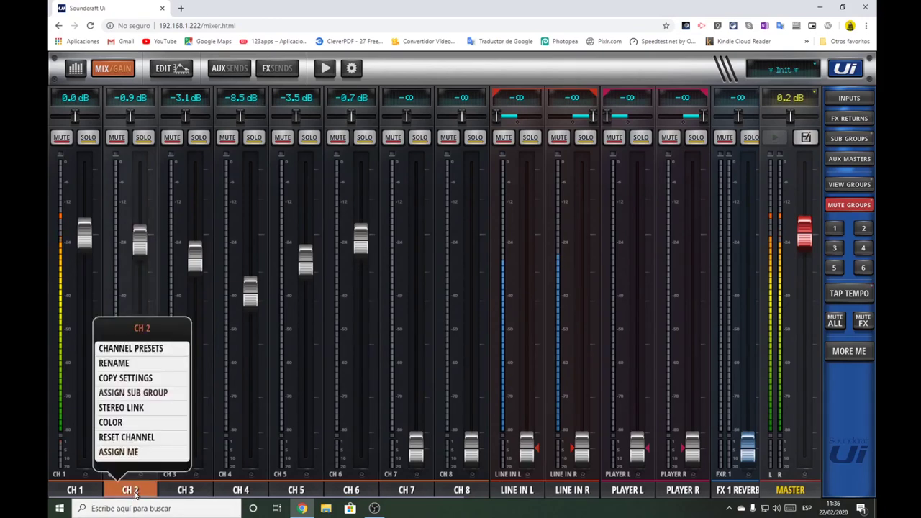
left_click(148, 395)
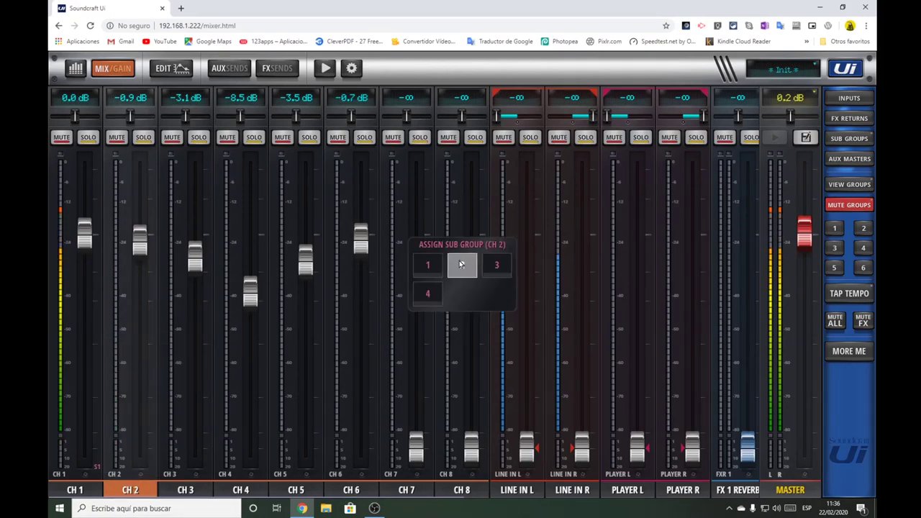
left_click(200, 491)
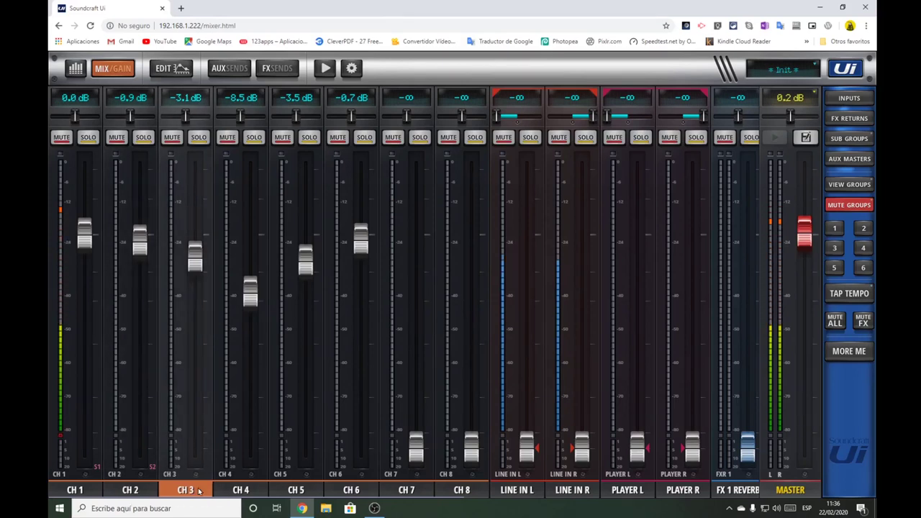
left_click(201, 491)
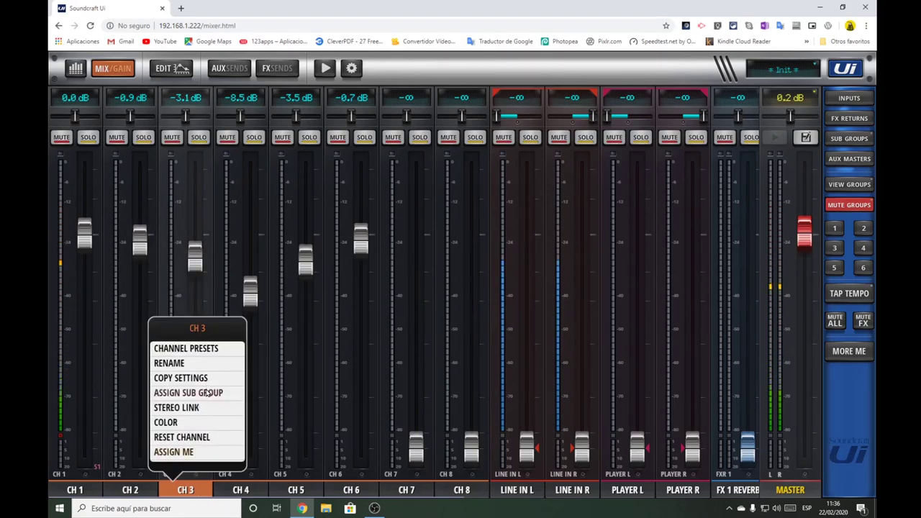
left_click(241, 394)
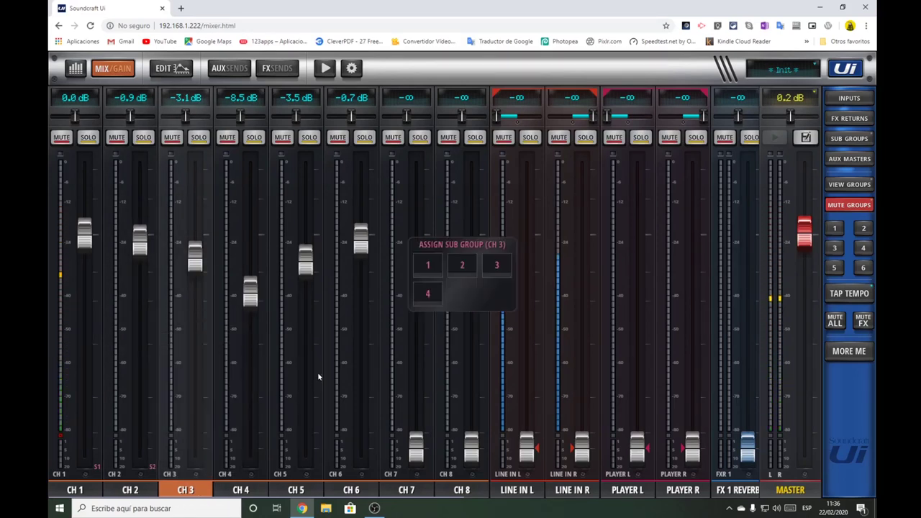
left_click(462, 265)
Assign CH 4 and CH 5 to sub group 2.
left_click(241, 490)
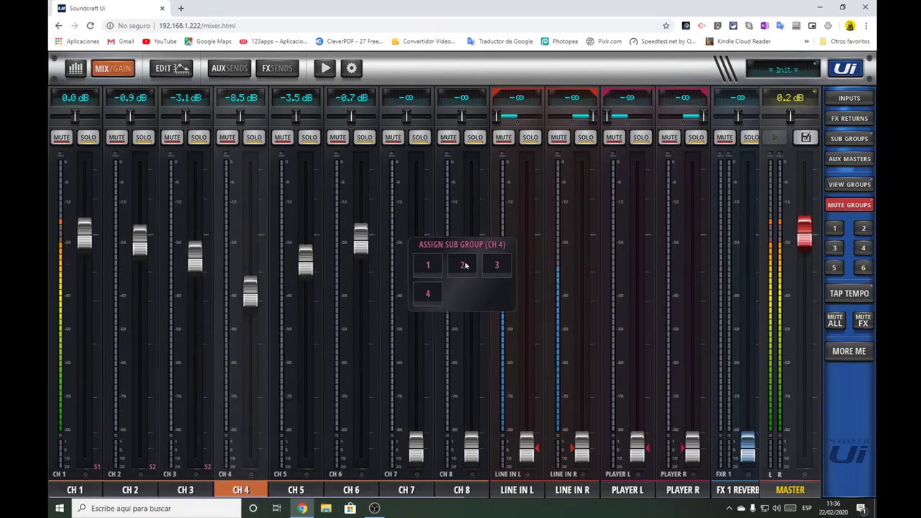
left_click(463, 265)
left_click(294, 490)
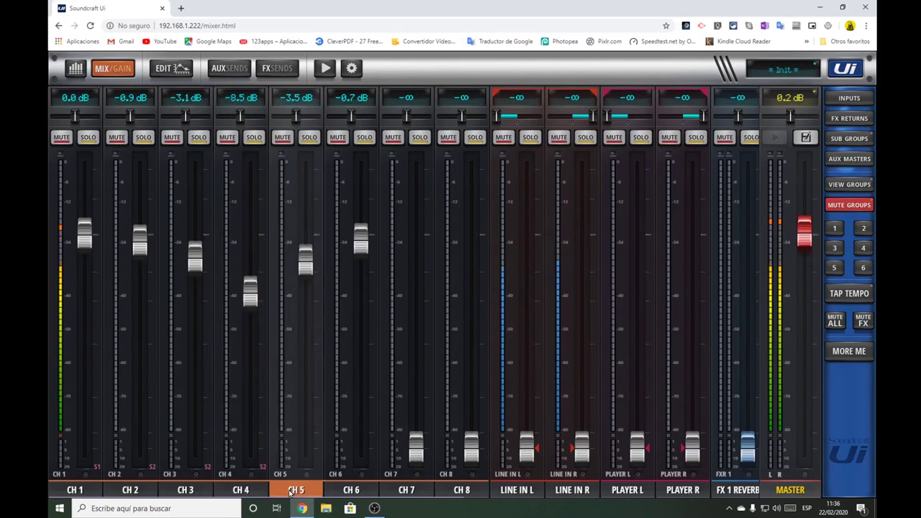
left_click(295, 490)
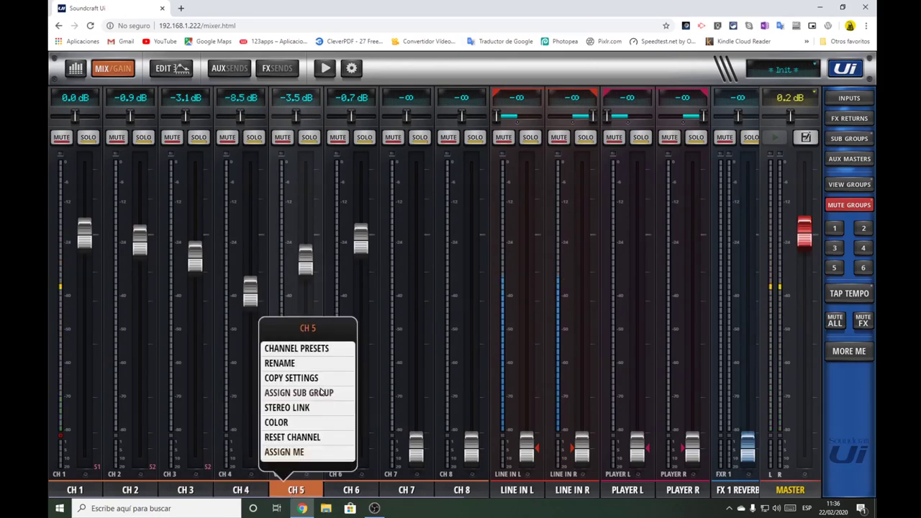
left_click(322, 392)
left_click(464, 266)
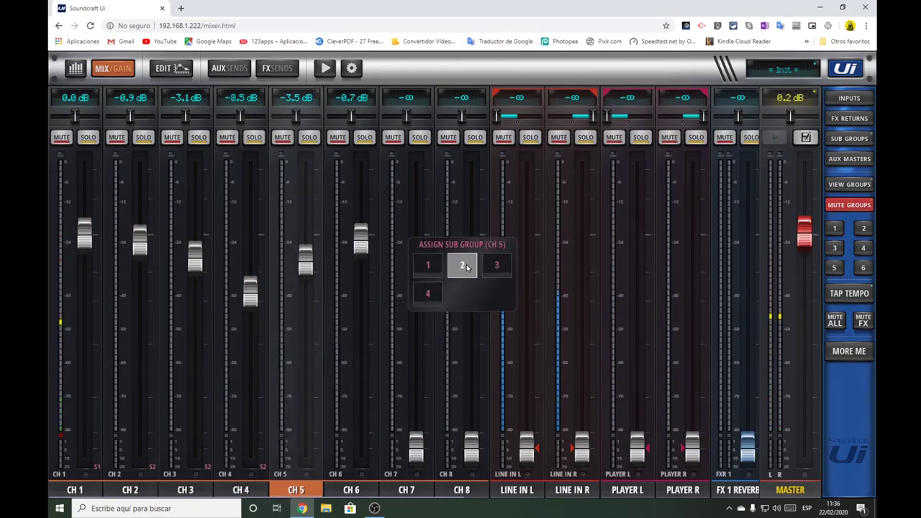
Assign CH 6 to sub group 2.
left_click(341, 482)
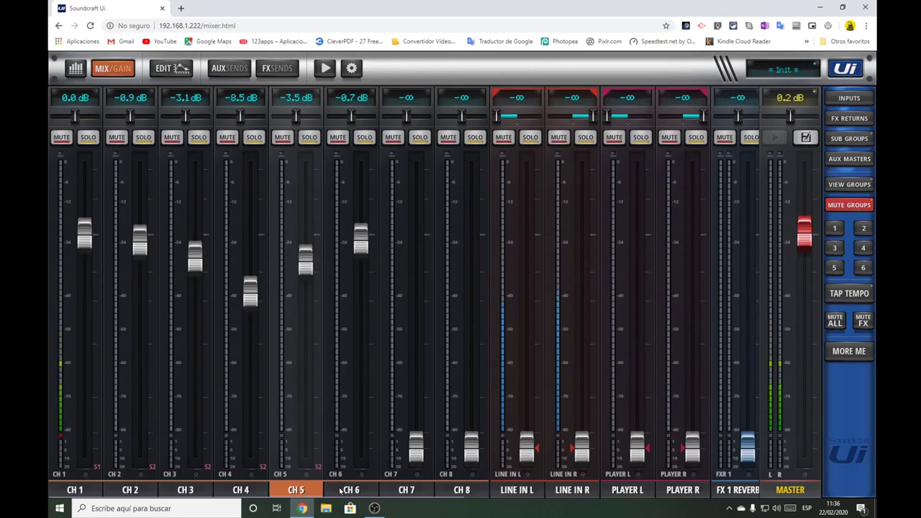
left_click(346, 475)
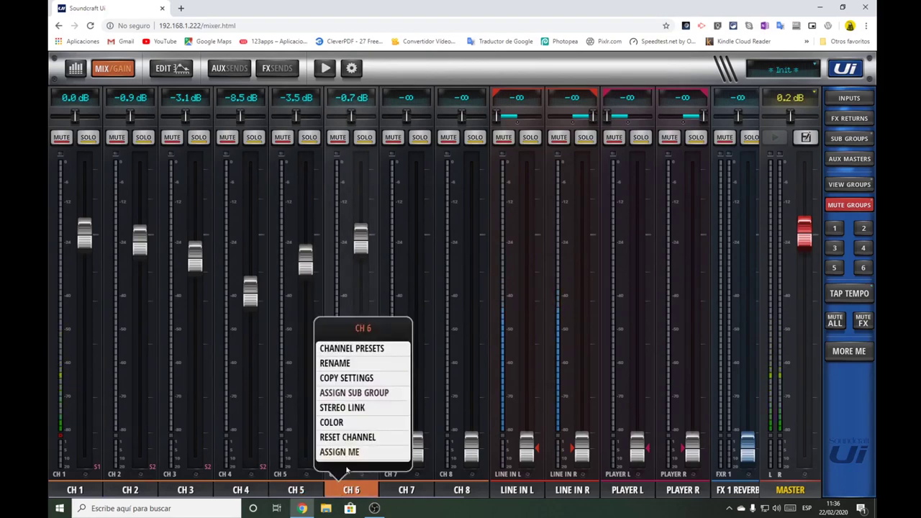
left_click(354, 392)
left_click(462, 265)
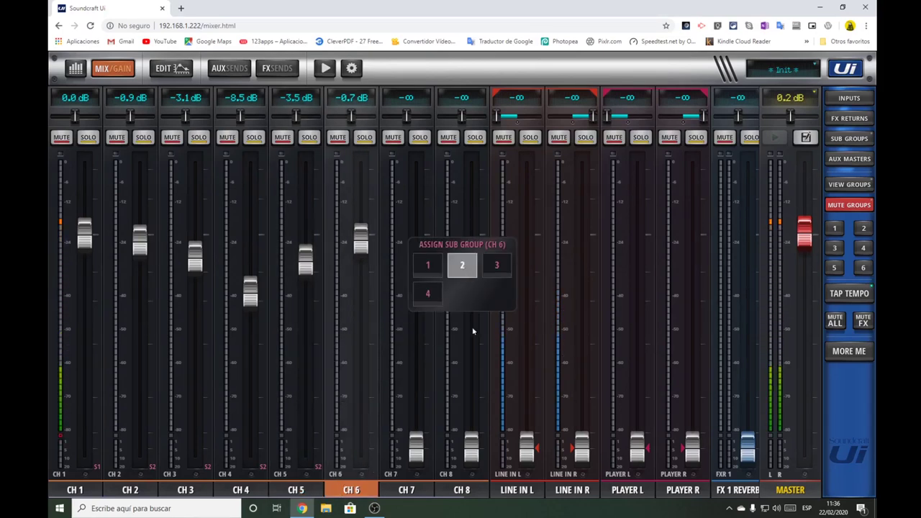
left_click(438, 413)
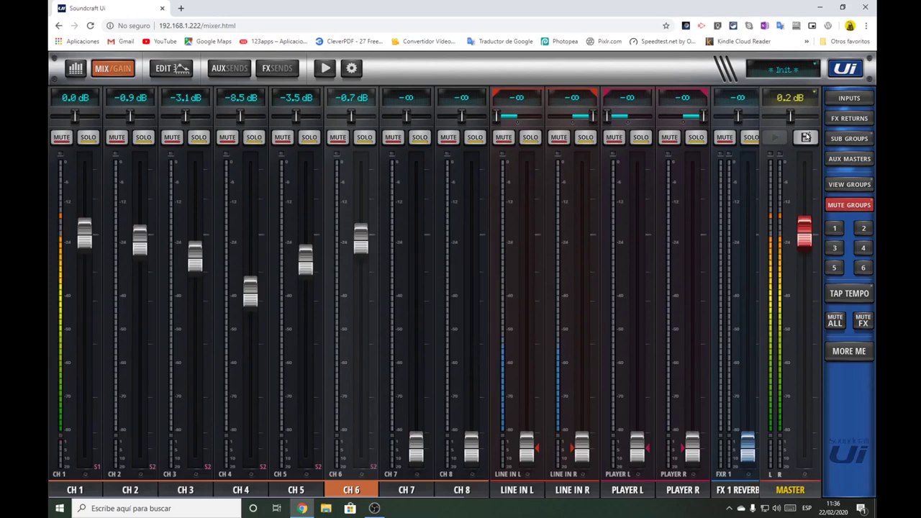
Raise the SUB 2 fader to about 0.3 dB and lower it again to about -3.5 dB.
left_click(849, 139)
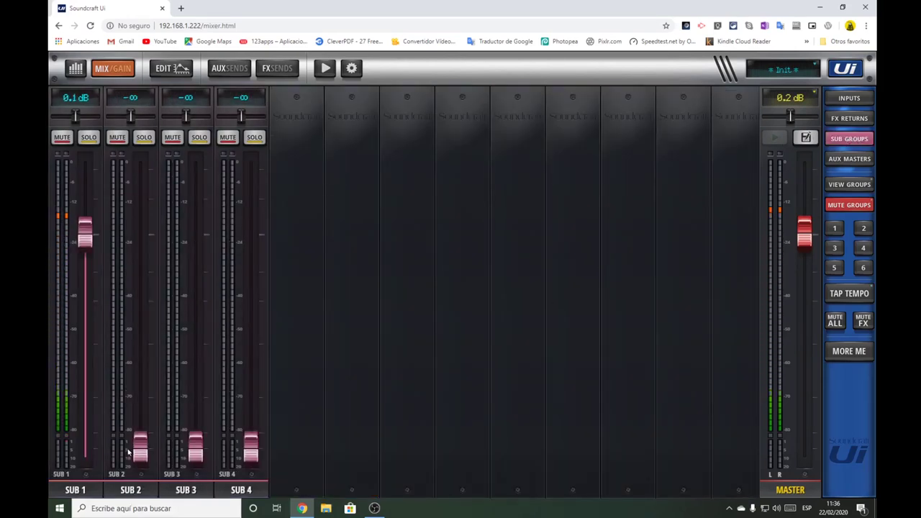
left_click_drag(141, 451, 144, 238)
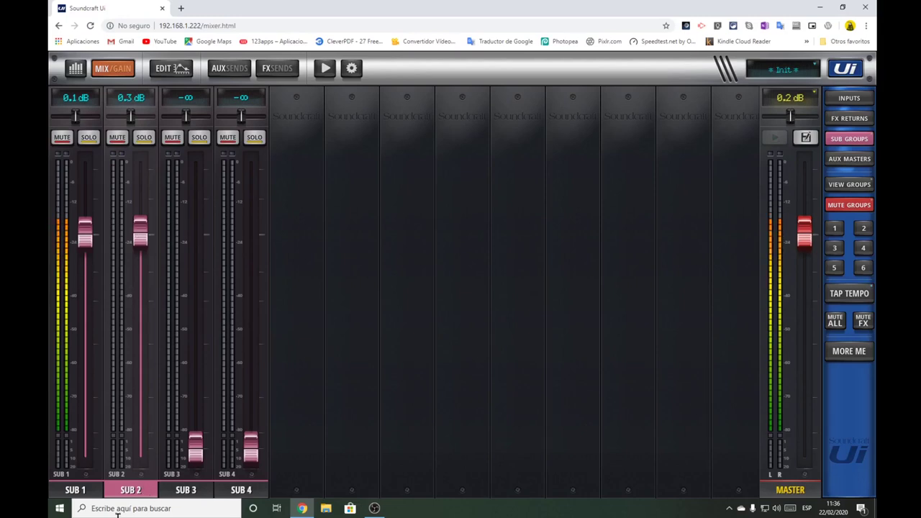
left_click(129, 490)
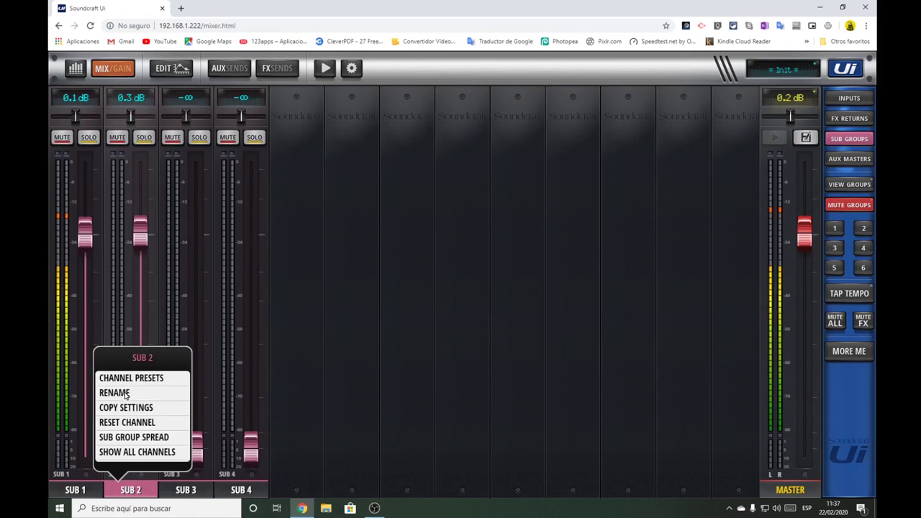
left_click(390, 382)
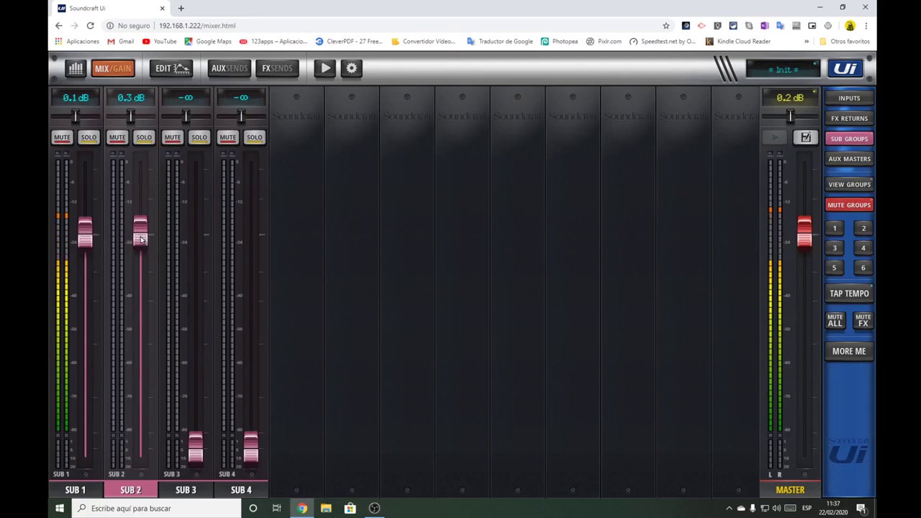
left_click_drag(141, 238, 143, 325)
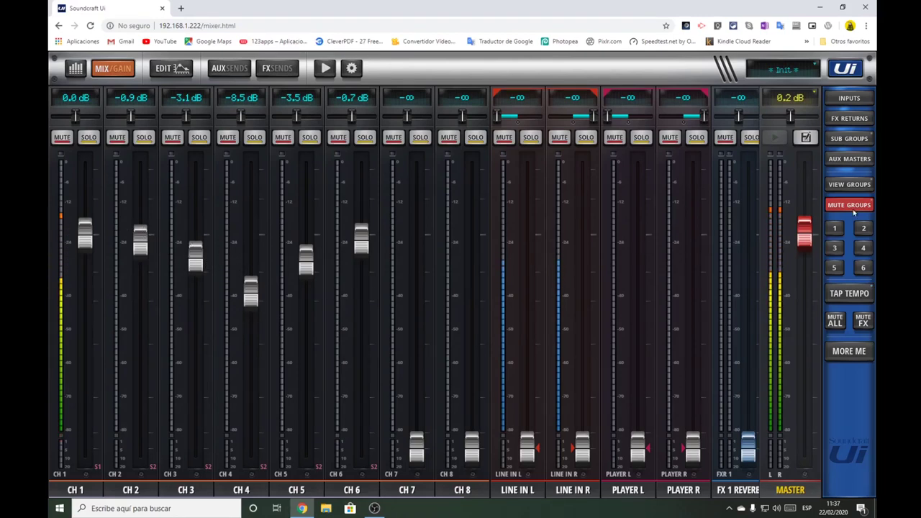
Lower the SUB 2 fader to about -5.7 dB and bring the SUB 3 fader up to about -3.0 dB.
left_click(850, 137)
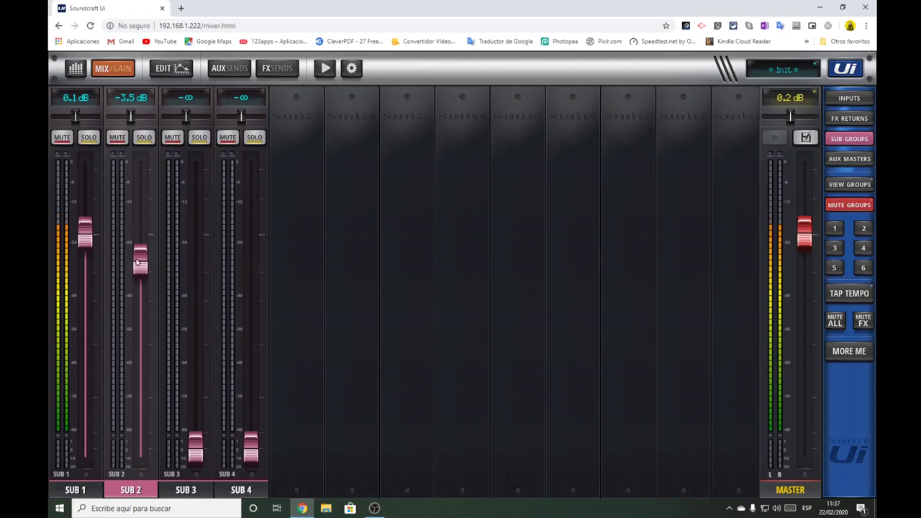
mouse_move(137, 263)
left_mouse_down()
mouse_move(137, 320)
mouse_move(147, 209)
mouse_move(134, 304)
mouse_move(143, 277)
left_mouse_up()
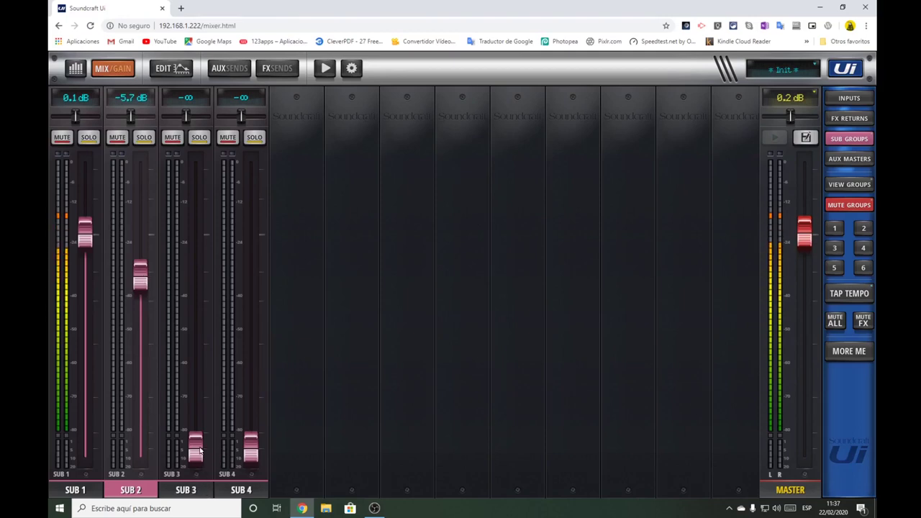
left_click_drag(200, 451, 185, 252)
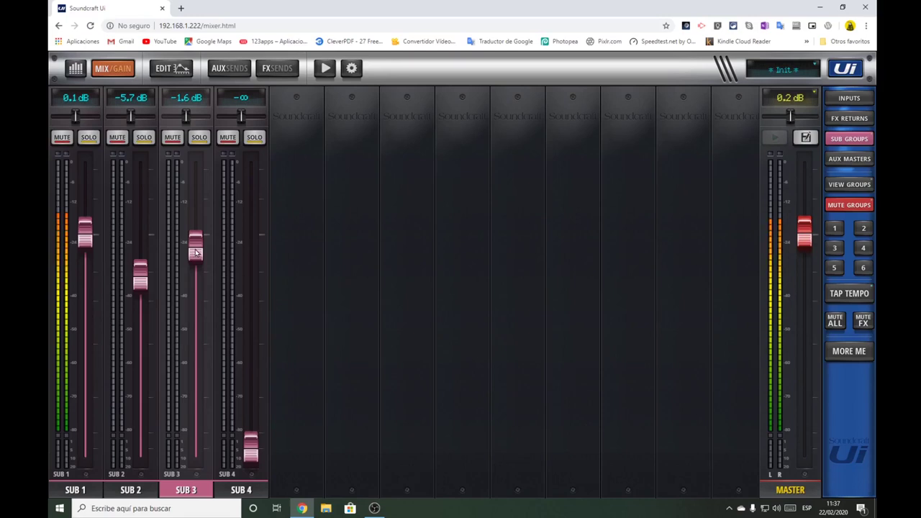
left_click_drag(196, 252, 196, 263)
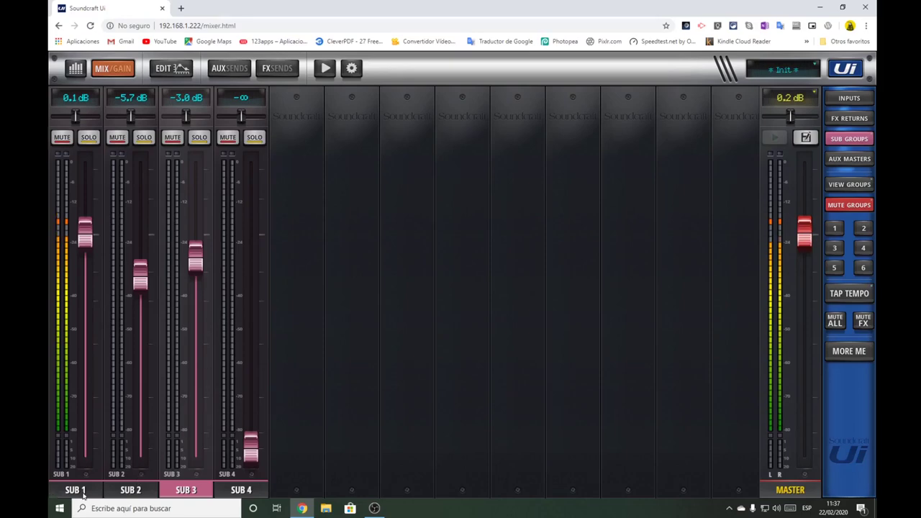
Raise the main mix faders to about -16.3 dB on CH 7 and -15.6 dB on CH 8.
left_click(864, 138)
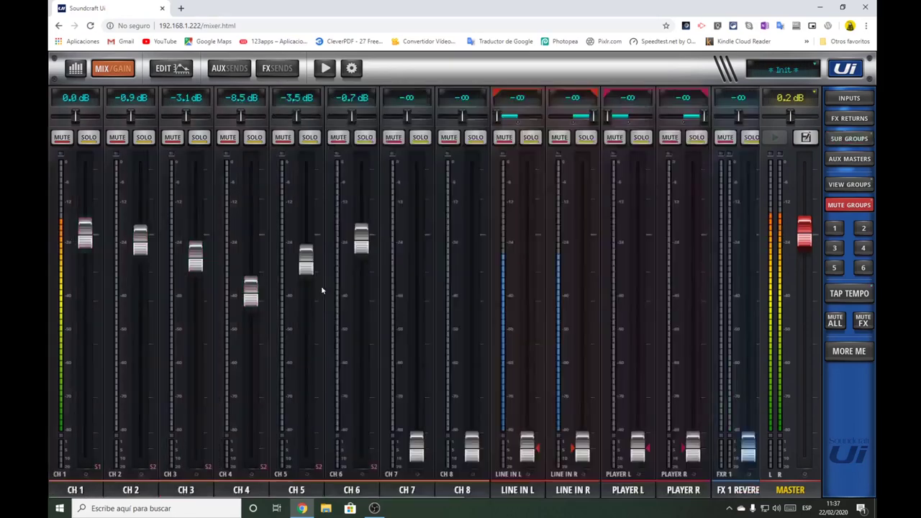
left_click_drag(417, 446, 416, 330)
left_click_drag(471, 448, 459, 325)
Assign CH 7 and CH 8 to sub group 3 and raise their faders to about -4.6 dB and -10.5 dB respectively.
left_click(410, 490)
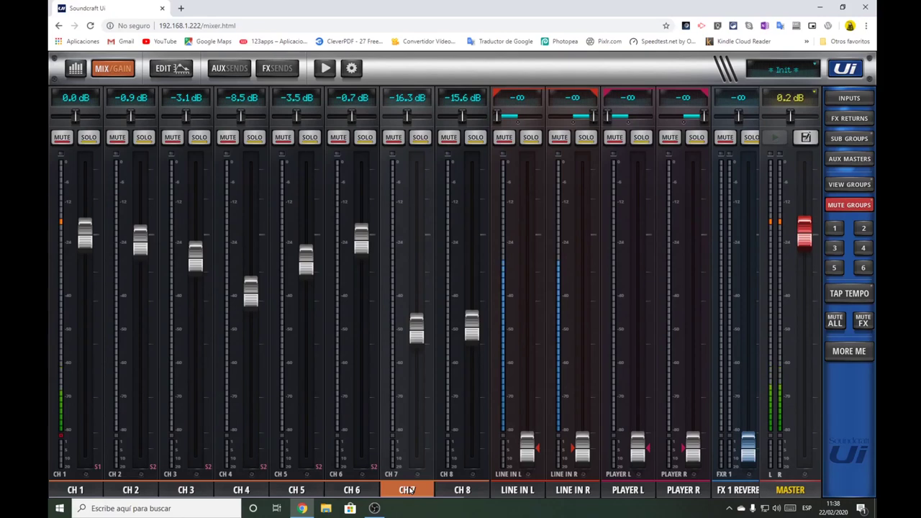
left_click(411, 490)
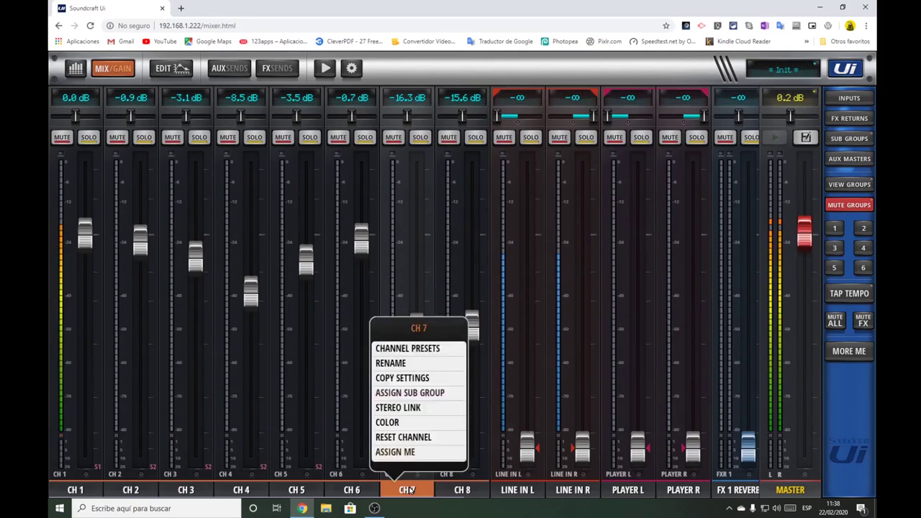
left_click(414, 393)
left_click(496, 265)
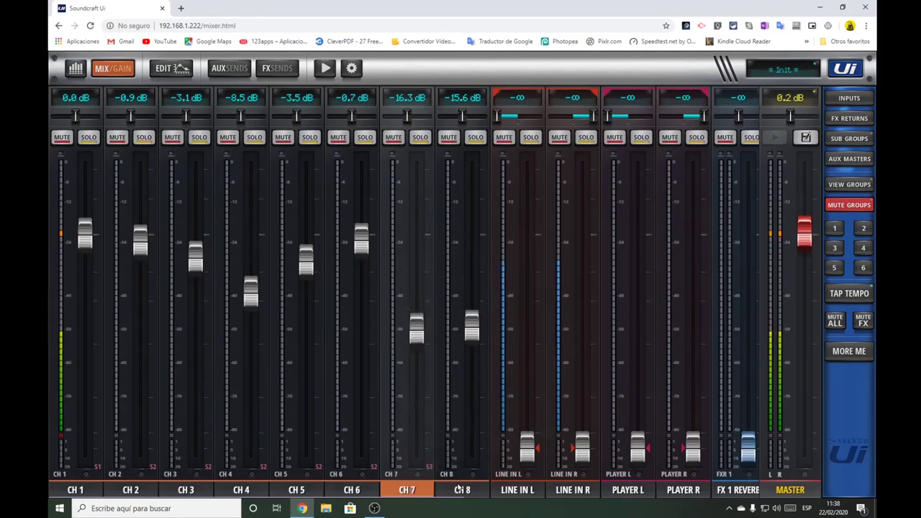
left_click(460, 489)
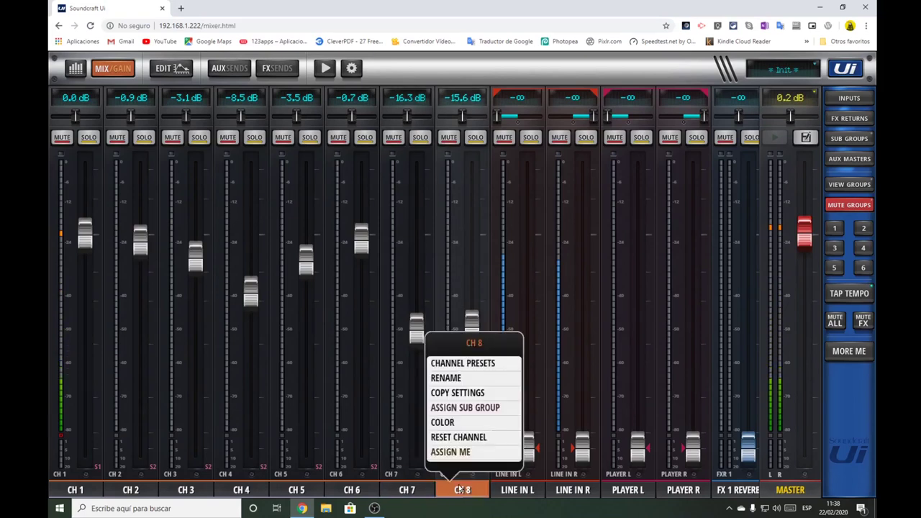
left_click(482, 412)
left_click(498, 265)
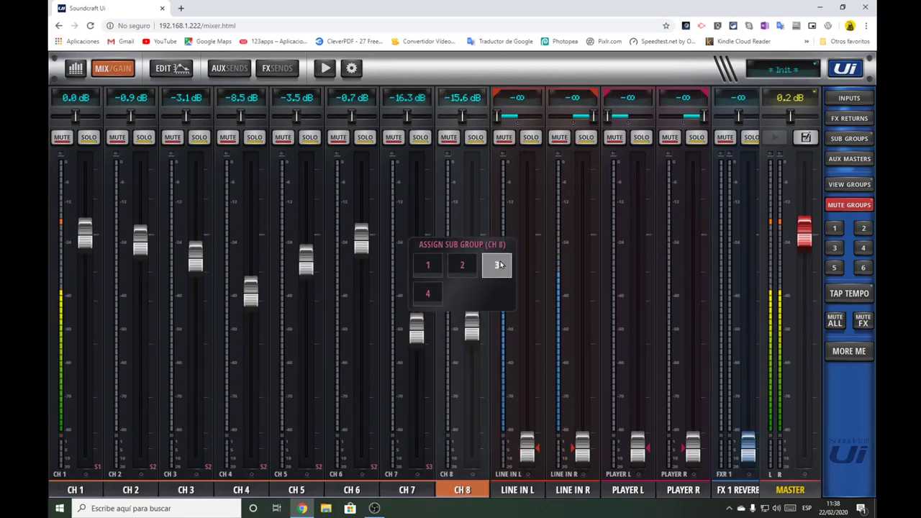
left_click(481, 382)
left_click_drag(471, 328, 470, 308)
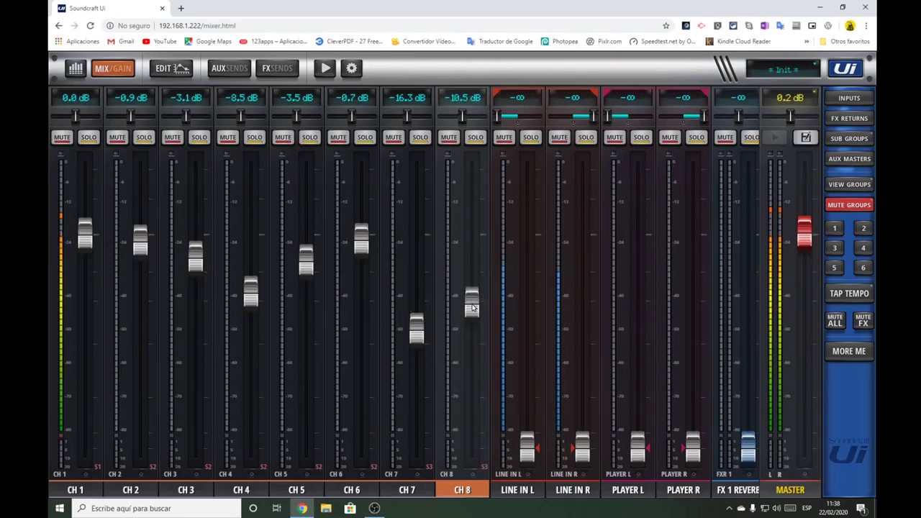
left_click_drag(421, 332, 415, 272)
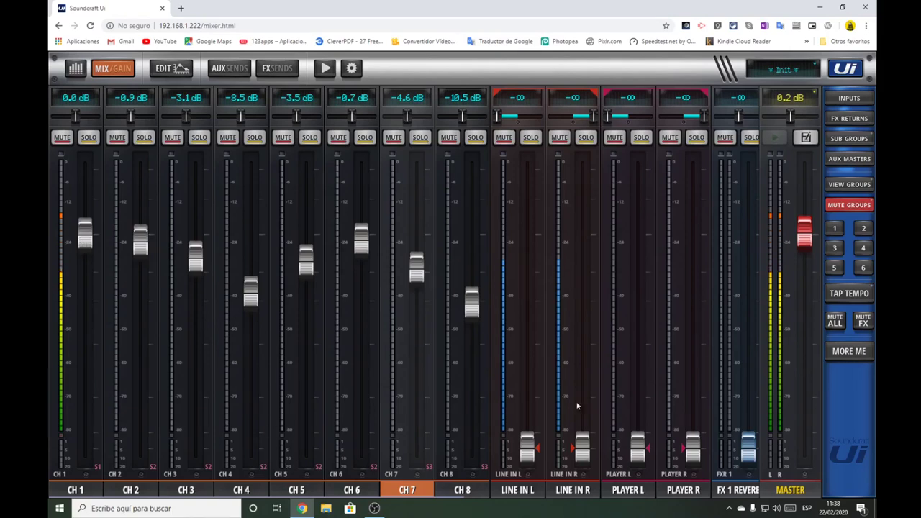
Rebalance the sub groups by lowering and re-raising the SUB 2 fader slightly, and raising and re-lowering the SUB 3 fader slightly.
left_click(850, 139)
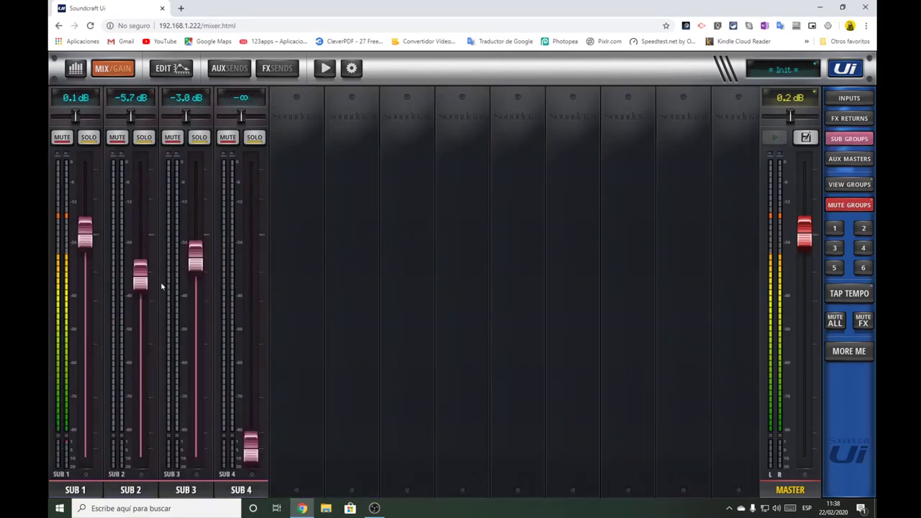
mouse_move(85, 239)
left_mouse_down()
mouse_move(85, 183)
mouse_move(82, 288)
mouse_move(85, 230)
mouse_move(83, 239)
left_mouse_up()
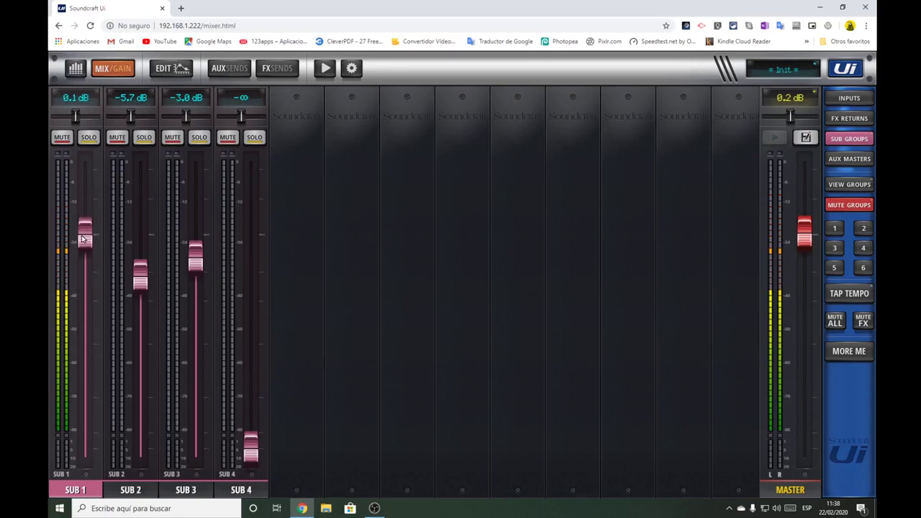
mouse_move(136, 274)
left_mouse_down()
mouse_move(138, 297)
mouse_move(139, 285)
left_mouse_up()
left_click_drag(191, 270, 195, 251)
left_click_drag(144, 276, 143, 269)
left_click_drag(192, 252, 193, 257)
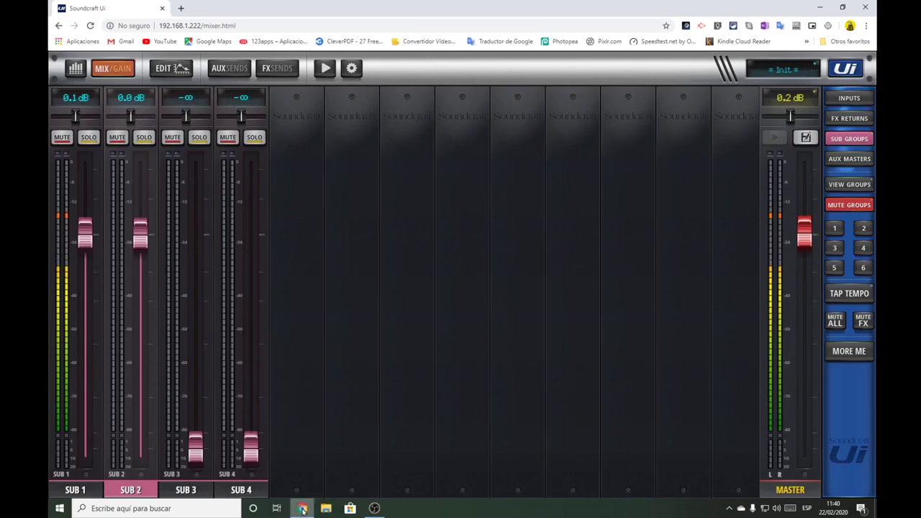
Examine the Yamaha MG12XU mixer image, from its input and output connectors down to the channel, group and stereo faders.
mouse_move(303, 510)
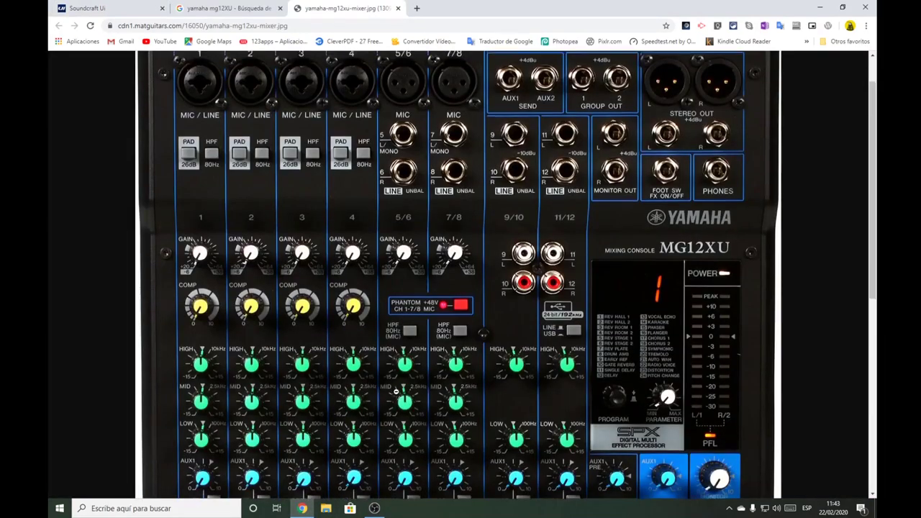
scroll(410, 388, "up", 1)
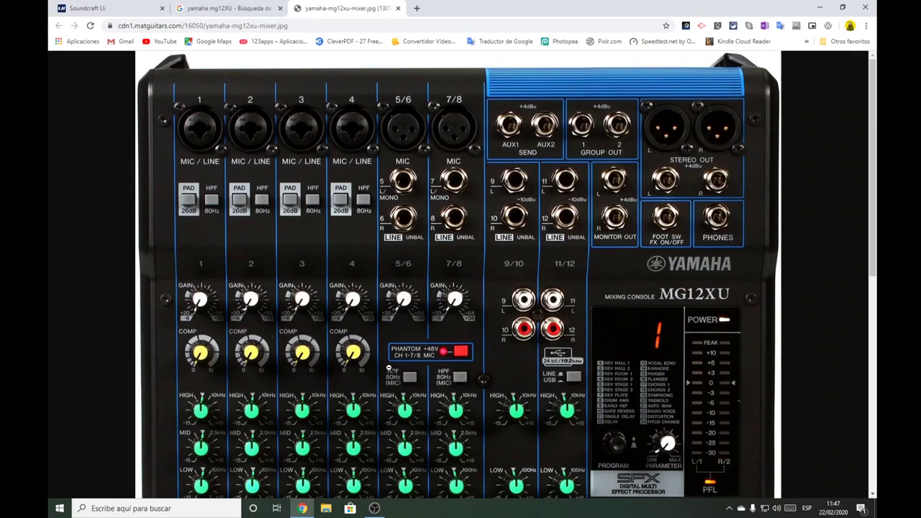
scroll(307, 401, "down", 2)
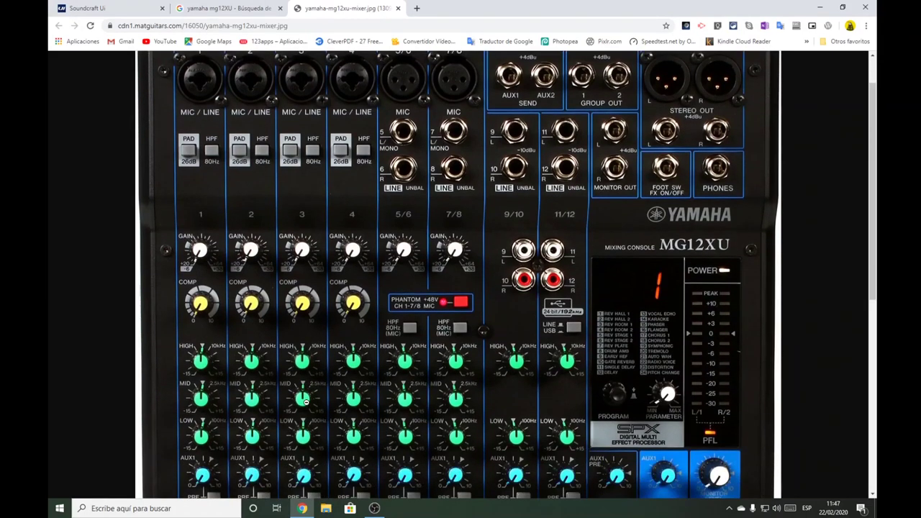
scroll(307, 401, "down", 6)
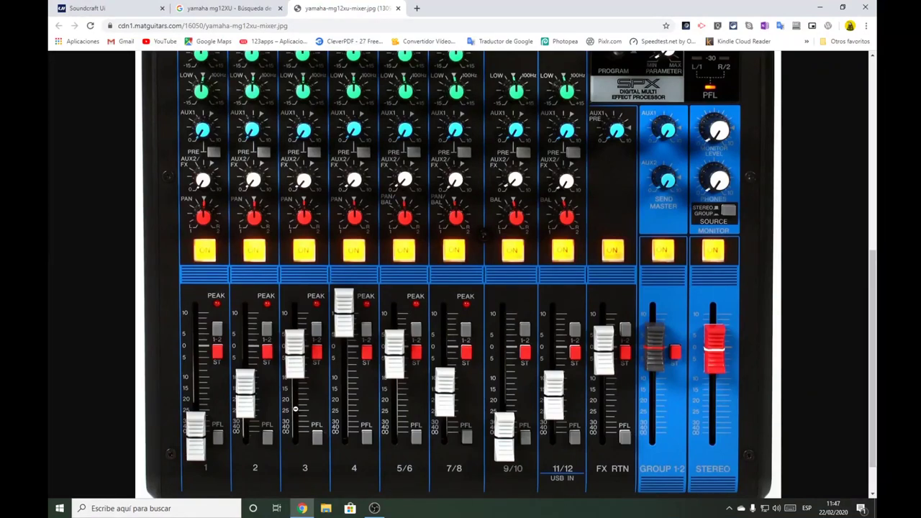
scroll(587, 407, "down", 1)
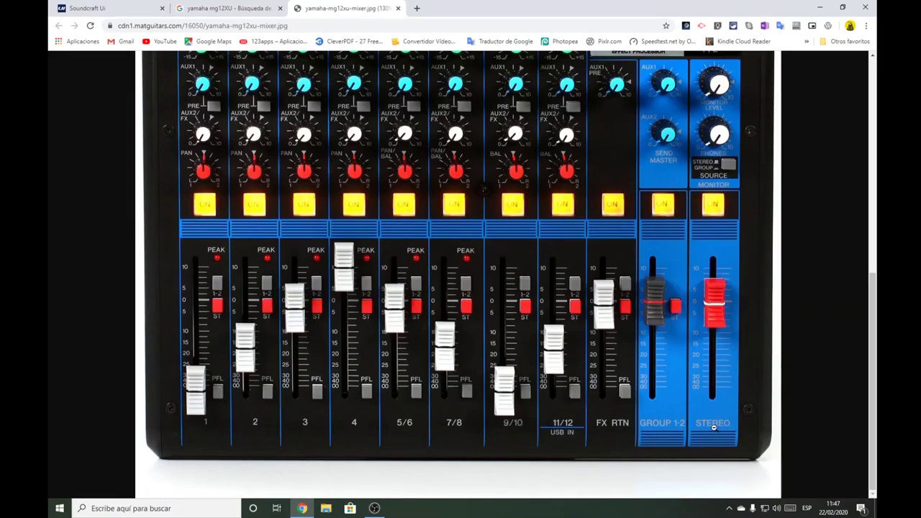
scroll(713, 361, "up", 3)
scroll(714, 358, "up", 4)
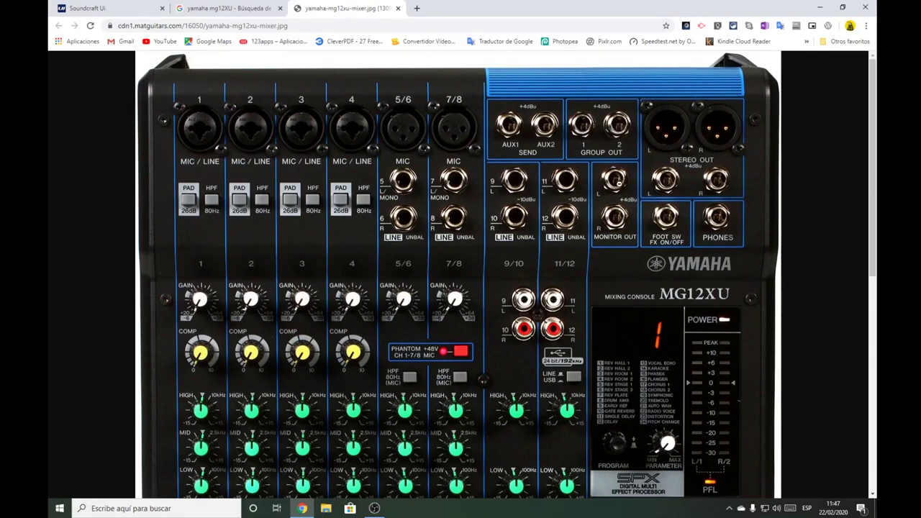
scroll(657, 431, "down", 3)
scroll(658, 431, "down", 2)
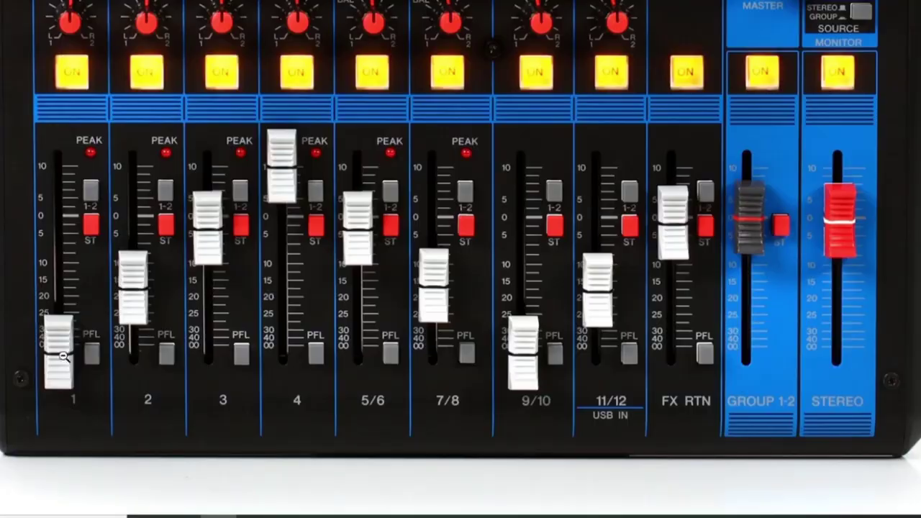